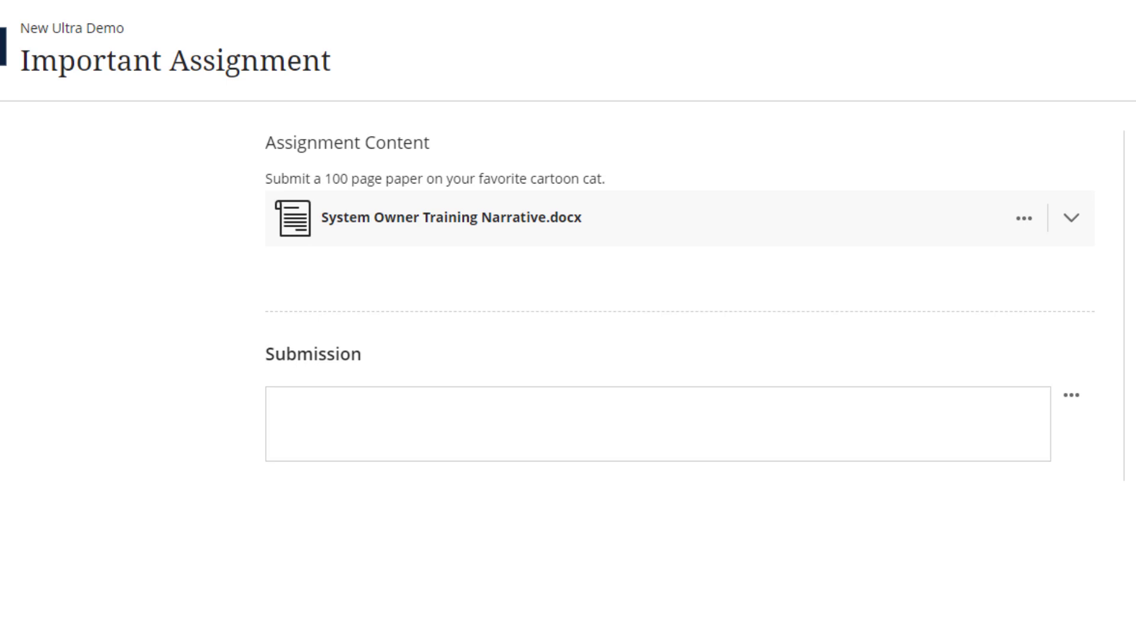
- Attach sademo20180808.docx to the Important Assignment submission, keeping its display name, and check the document preview
left_click(412, 415)
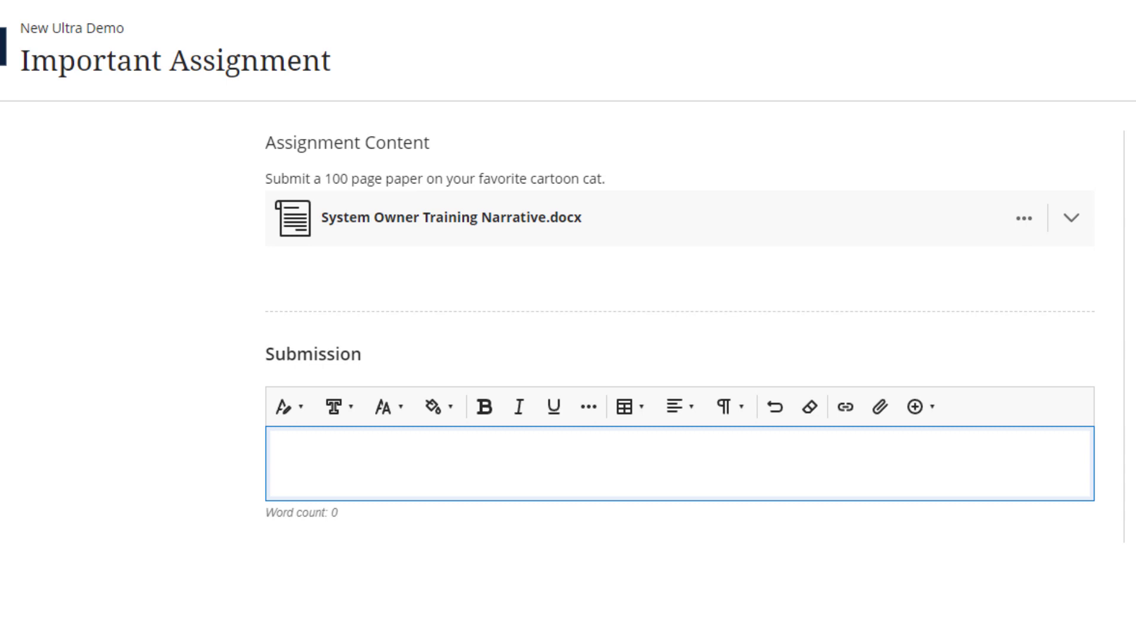
left_click_drag(332, 521, 412, 447)
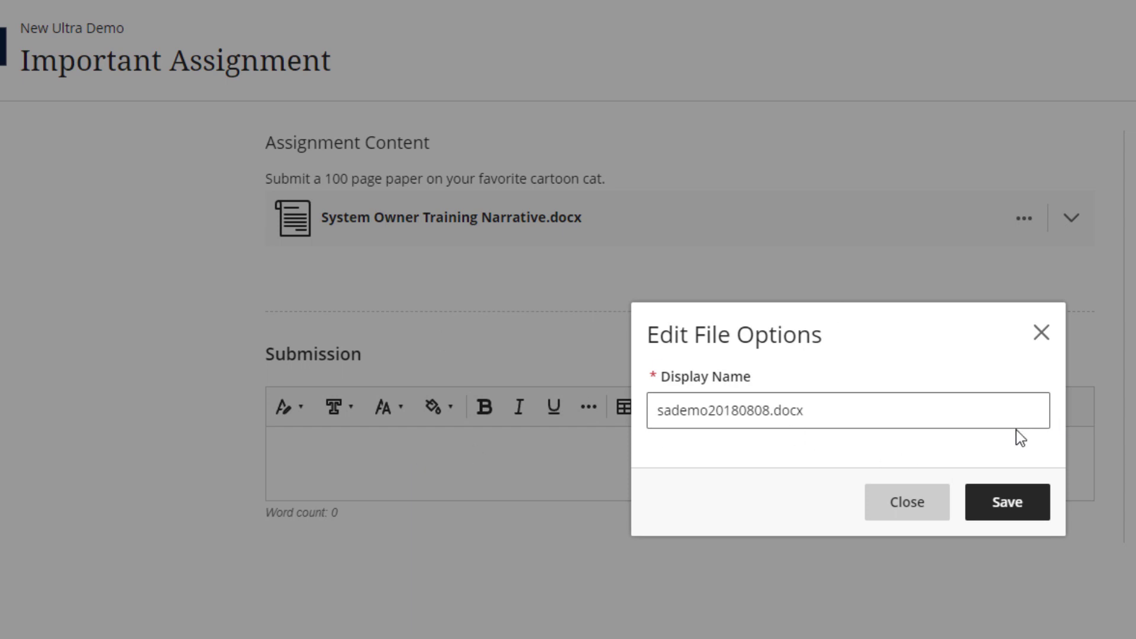
left_click(1008, 502)
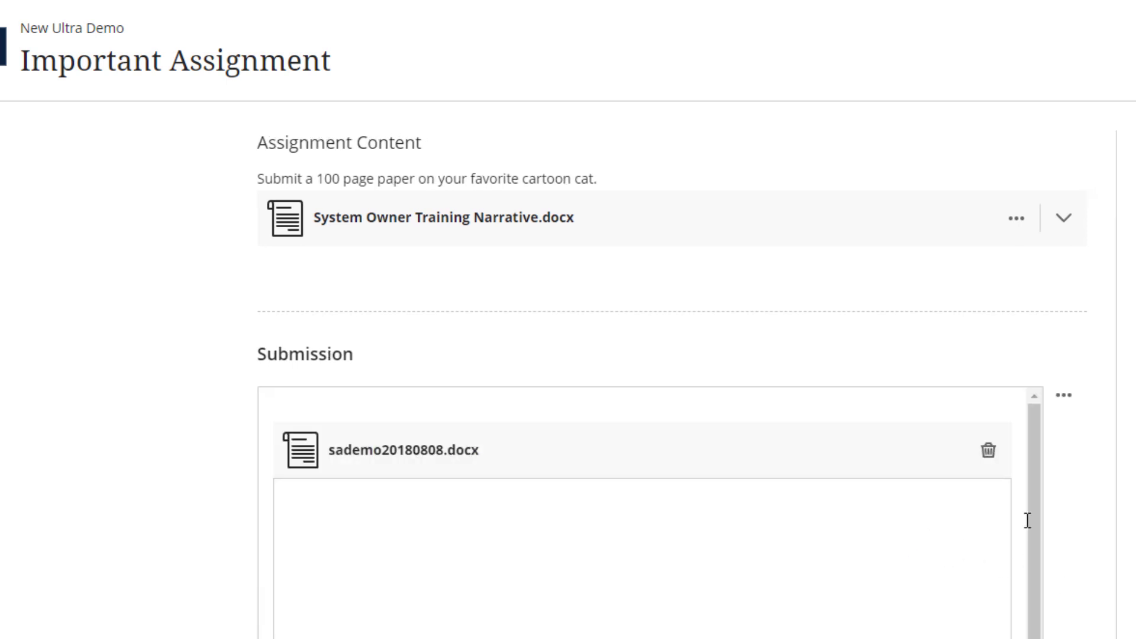
scroll(1097, 515, "down", 1)
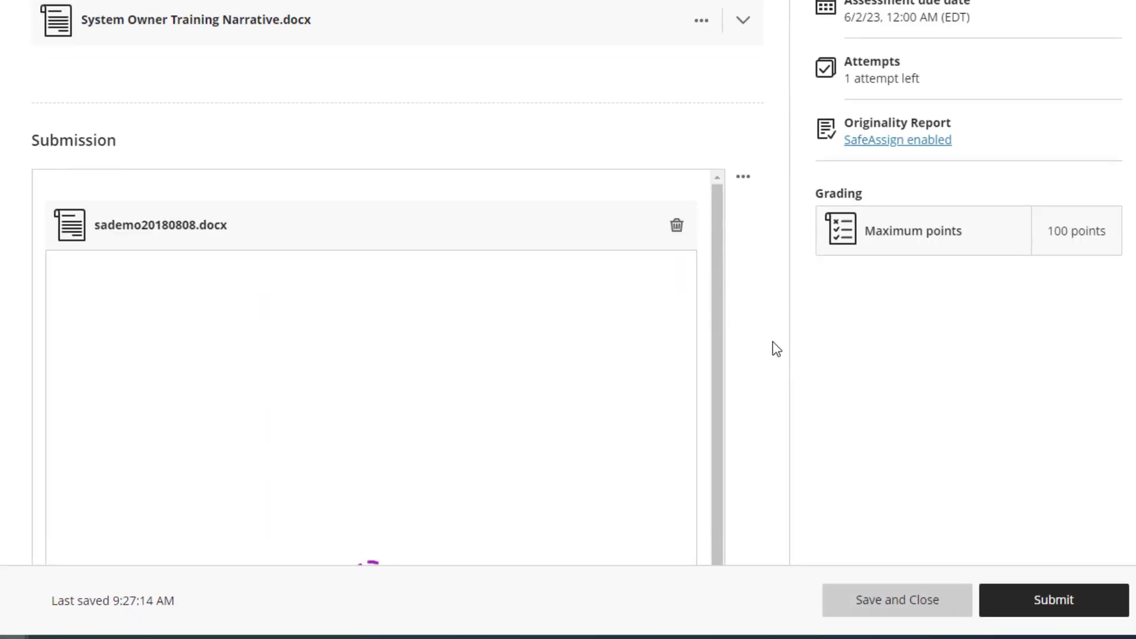
scroll(776, 349, "down", 3)
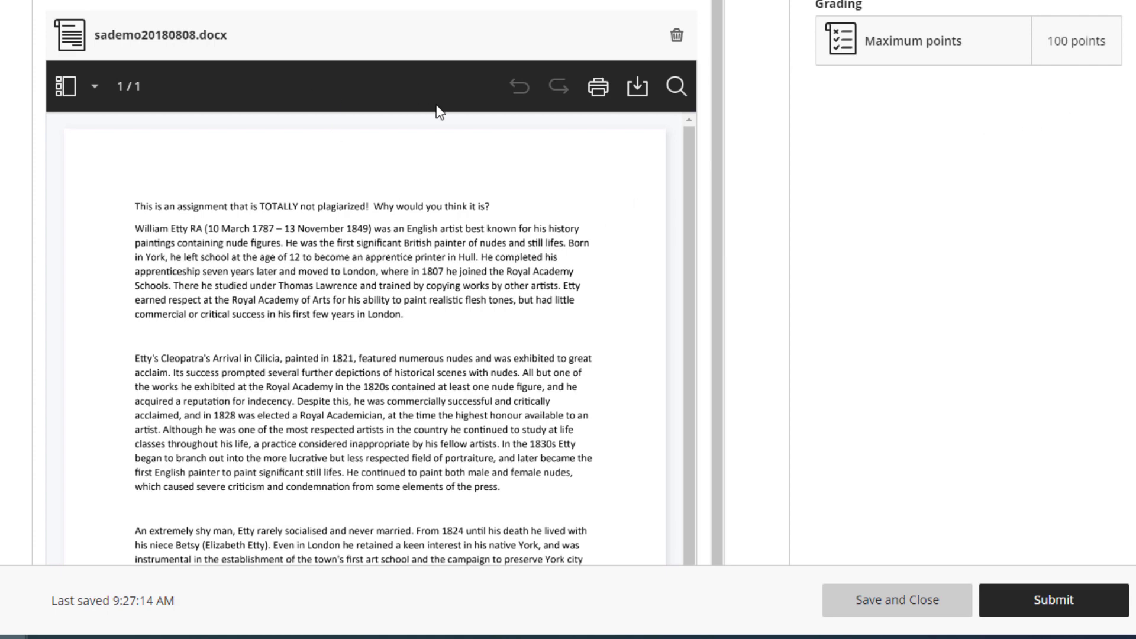
- Submit the assignment with the attached document and confirm the submission
left_click(1078, 601)
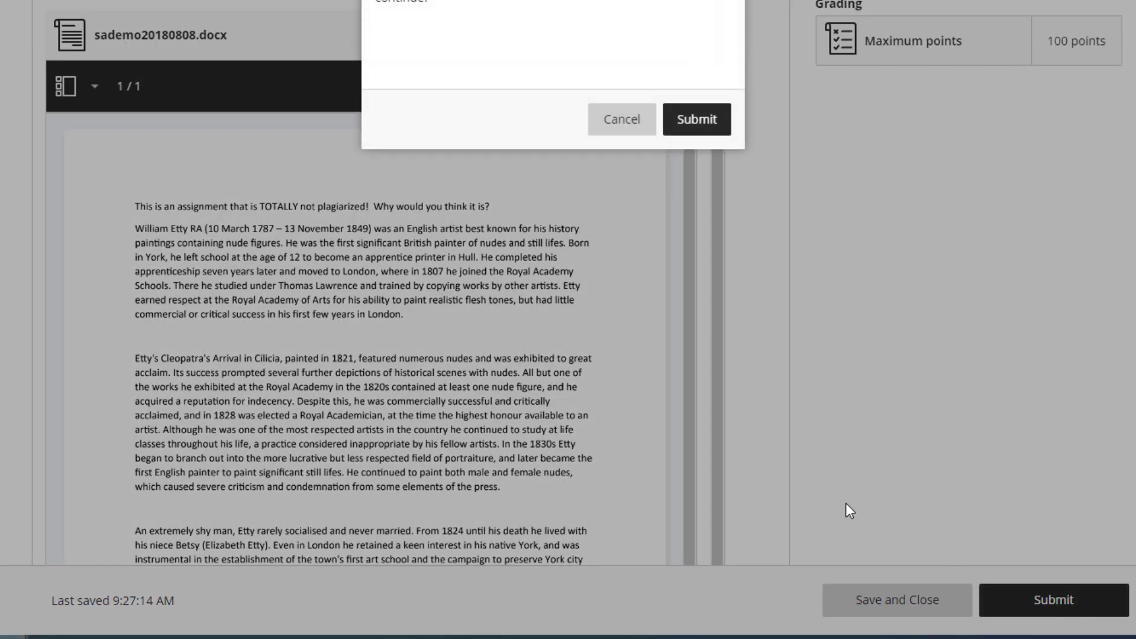
scroll(702, 148, "up", 2)
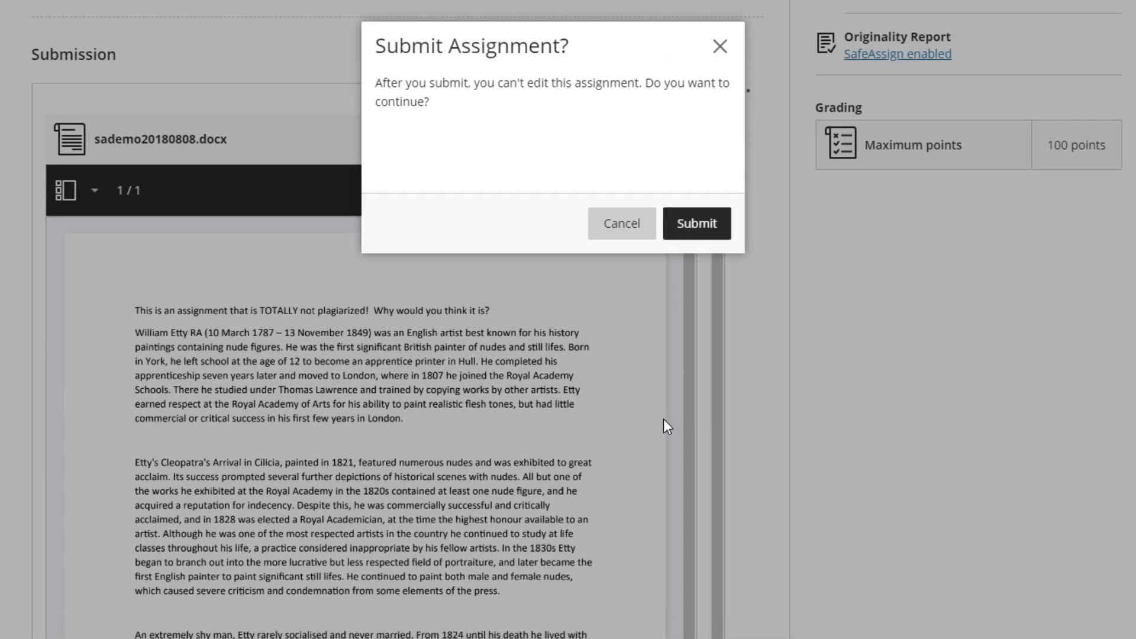
left_click(708, 239)
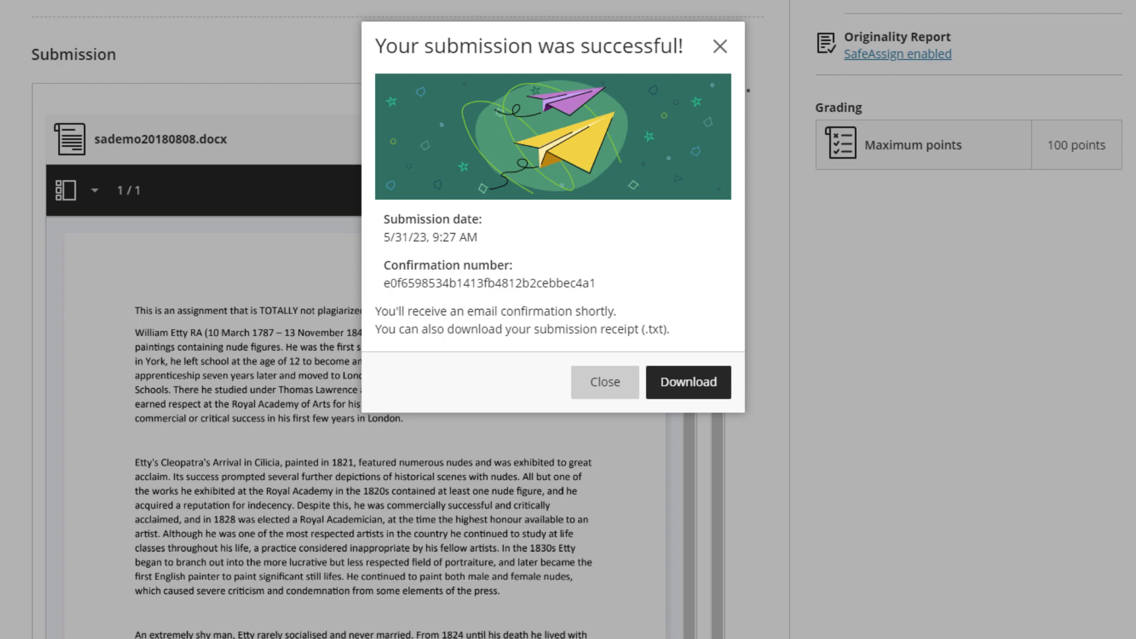
mouse_move(0, 35)
left_mouse_down()
mouse_move(0, 18)
mouse_move(475, 0)
left_mouse_up()
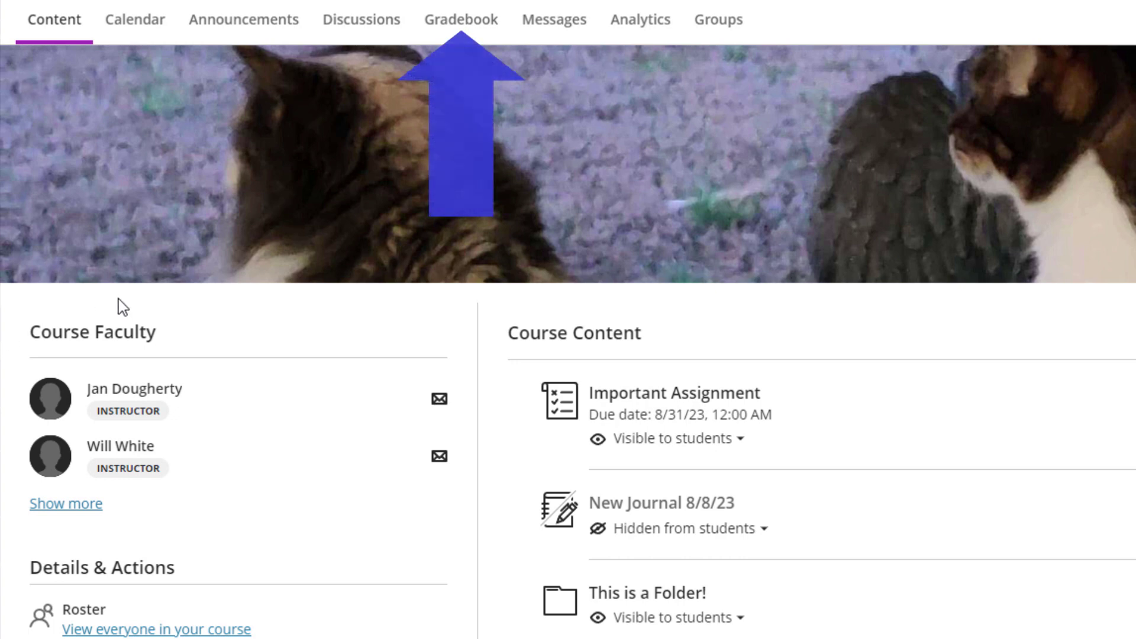
- Find the second student's new submission for Important Assignment in the gradebook grid and open its grading options
left_click(438, 20)
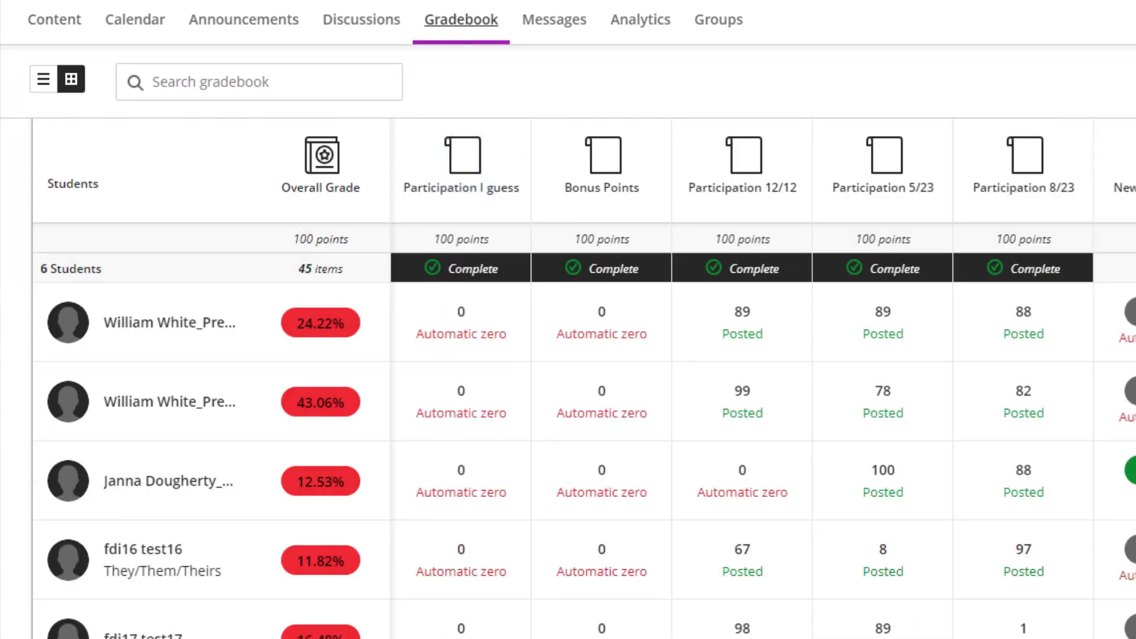
scroll(763, 378, "right", 15)
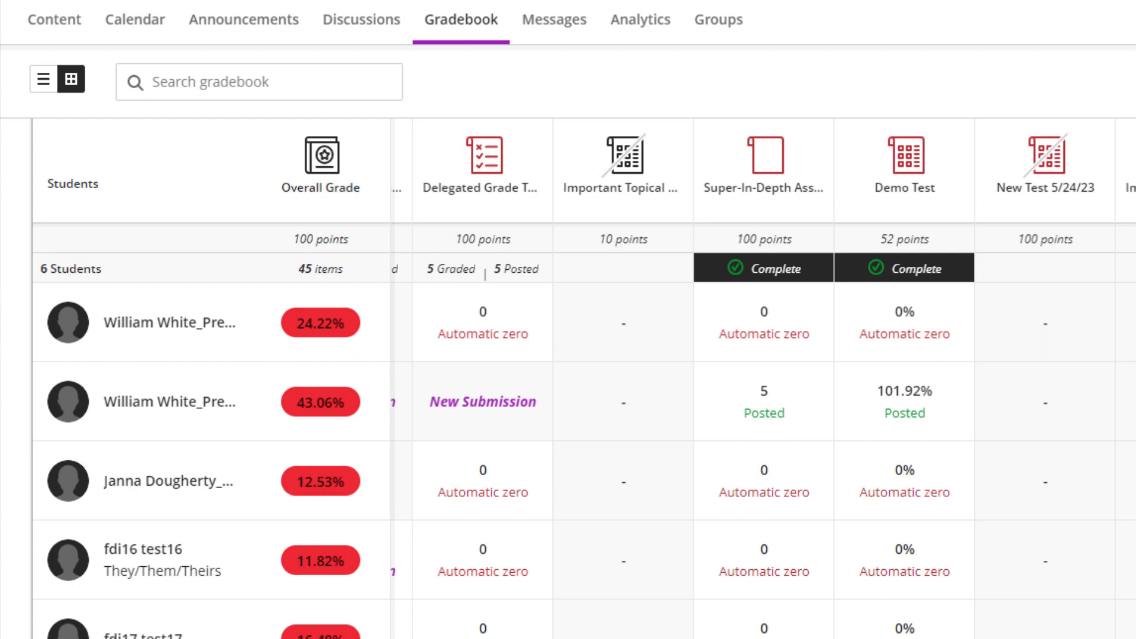
scroll(764, 378, "left", 10)
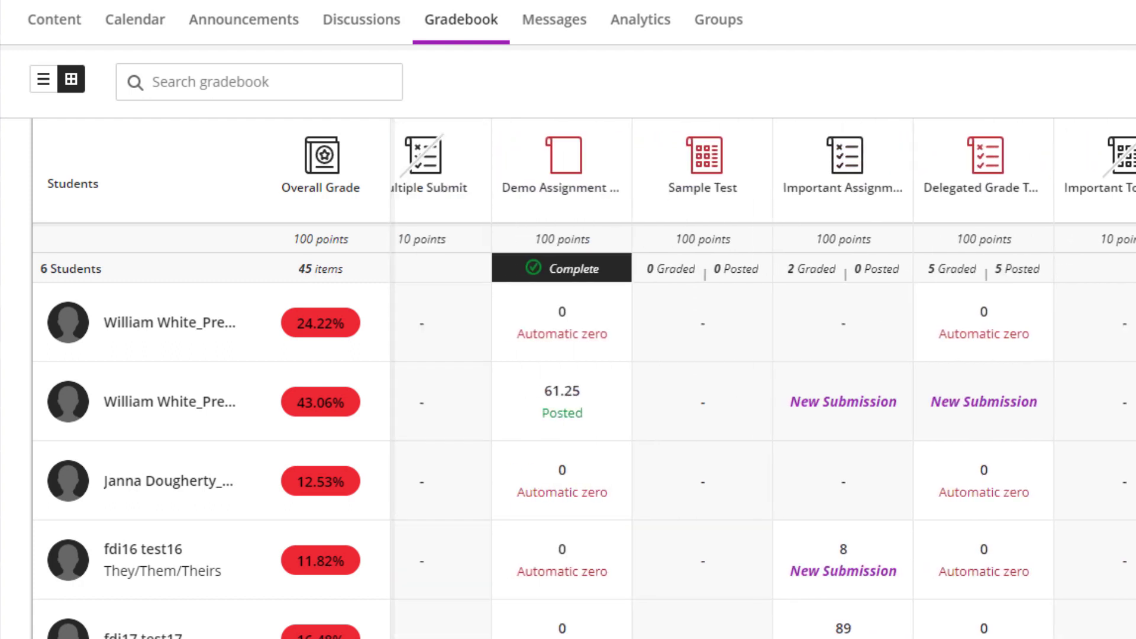
left_click(857, 385)
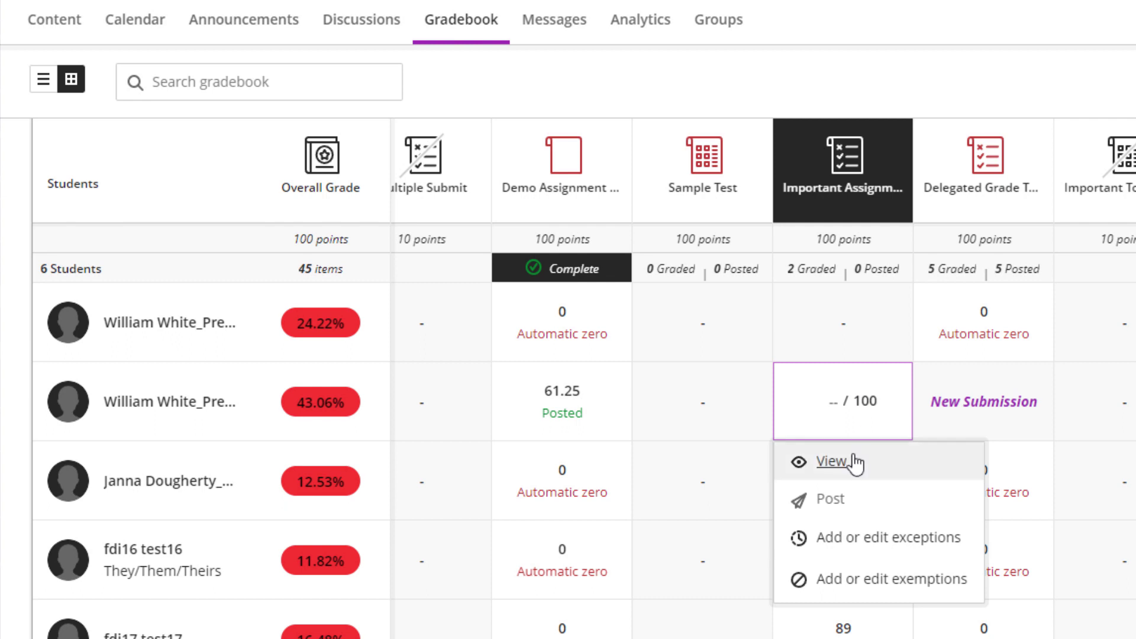
- Show the gradebook as a list of gradable items and sort it by grading status
left_click(43, 85)
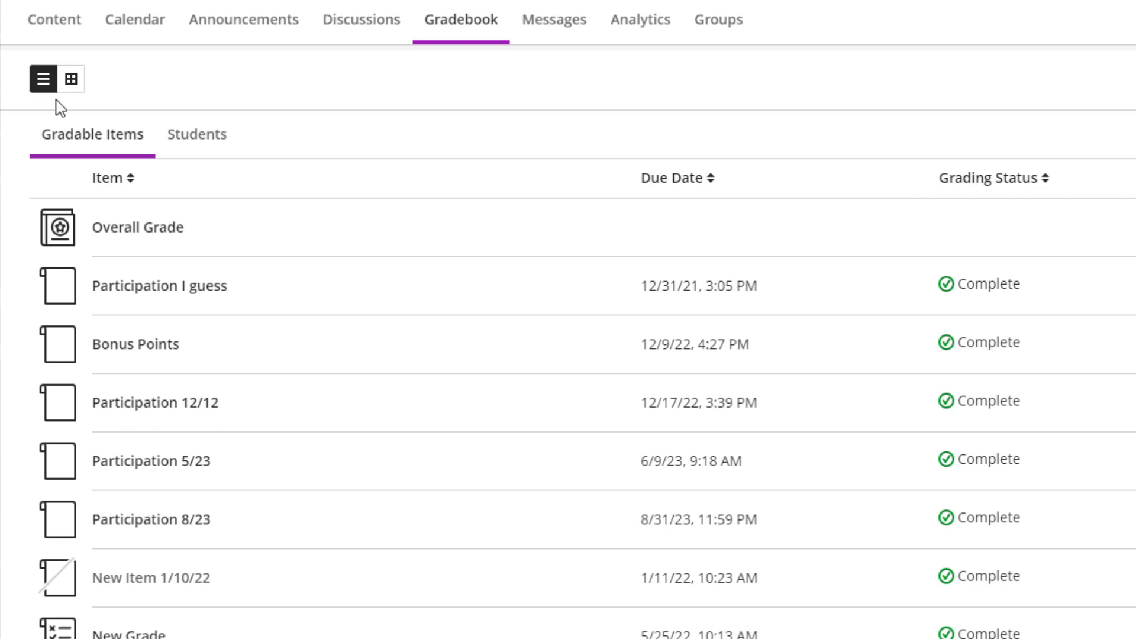
scroll(955, 344, "down", 5)
scroll(954, 345, "up", 5)
left_click(1010, 178)
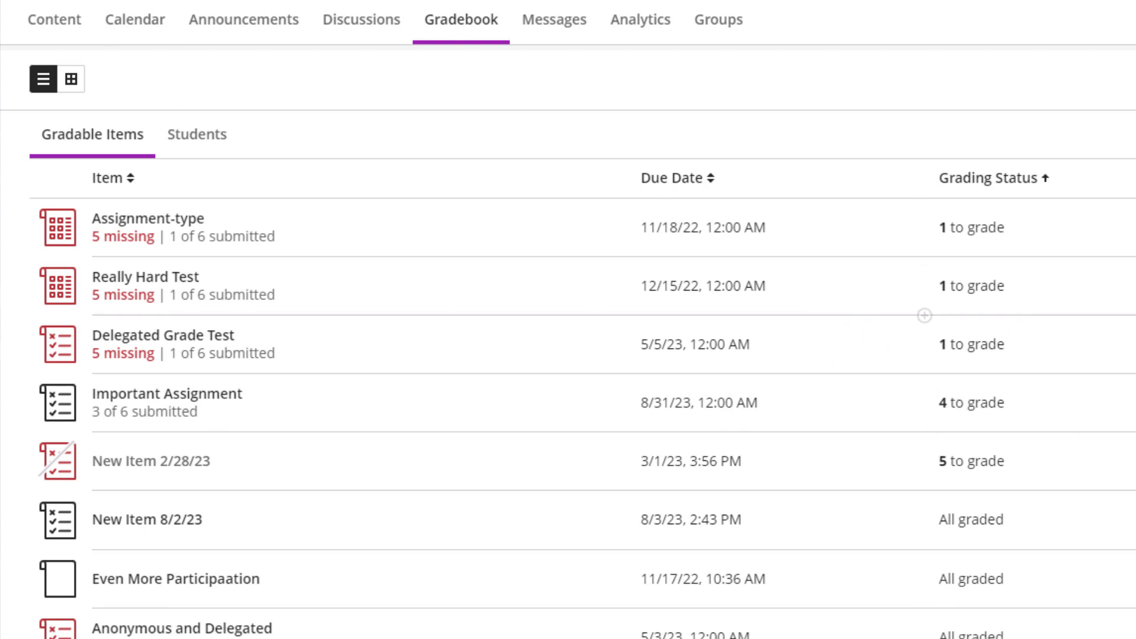
- Open Important Assignment's submissions from the course content and bring up the second listed student's attempt for grading
left_click(64, 47)
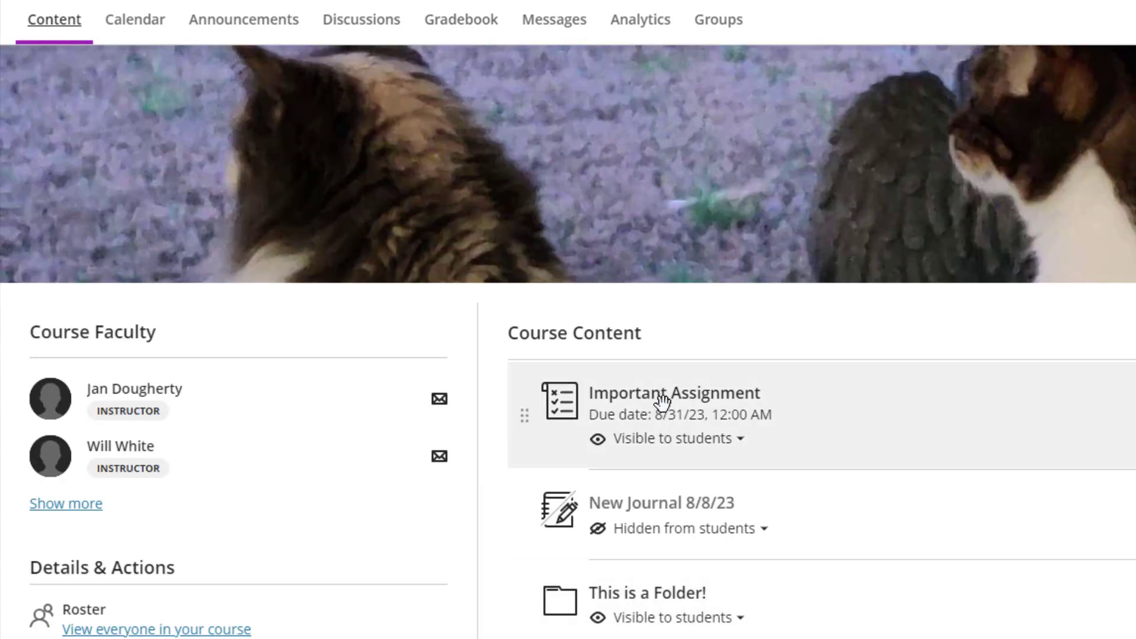
left_click(660, 399)
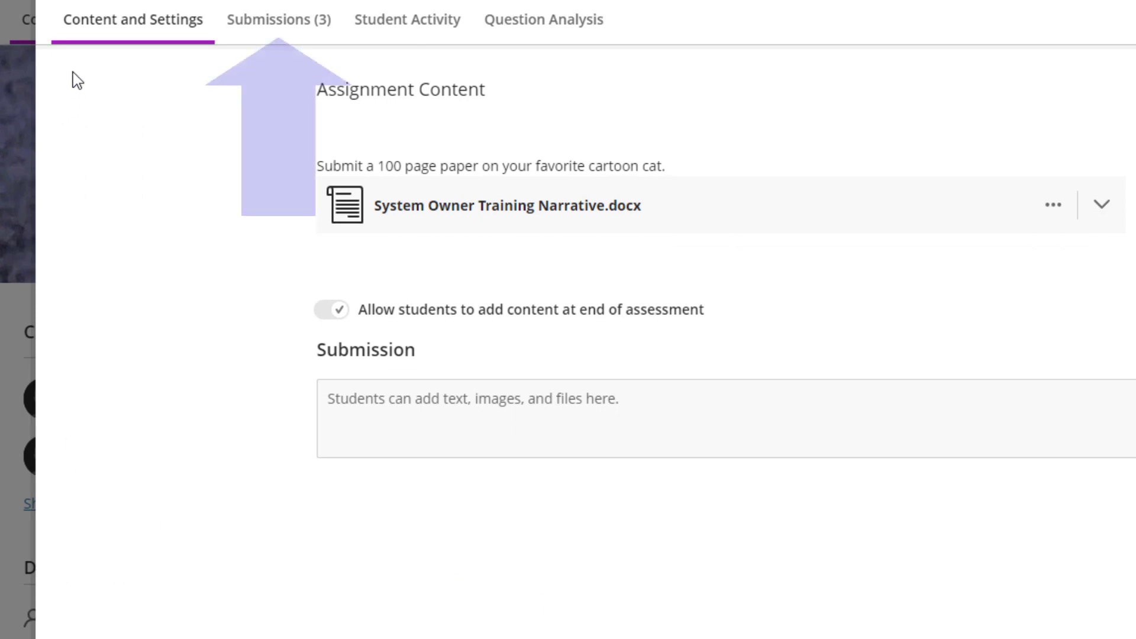
left_click(288, 34)
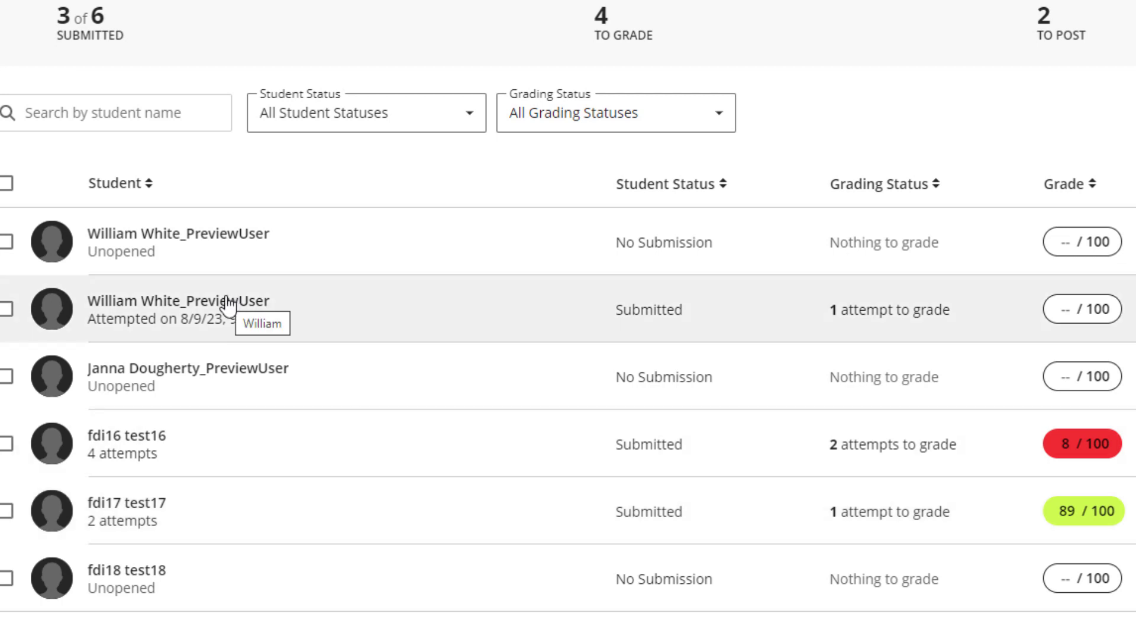
left_click(225, 304)
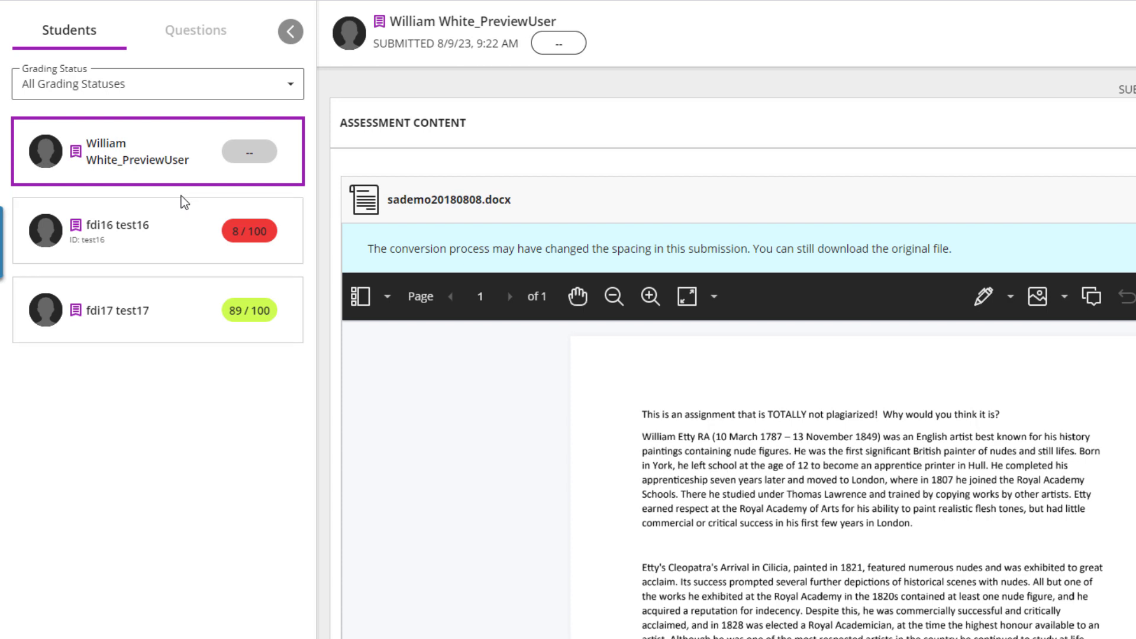
- Look at the second student's list of attempts in the grading view, and return to the first student's submission
left_click(179, 248)
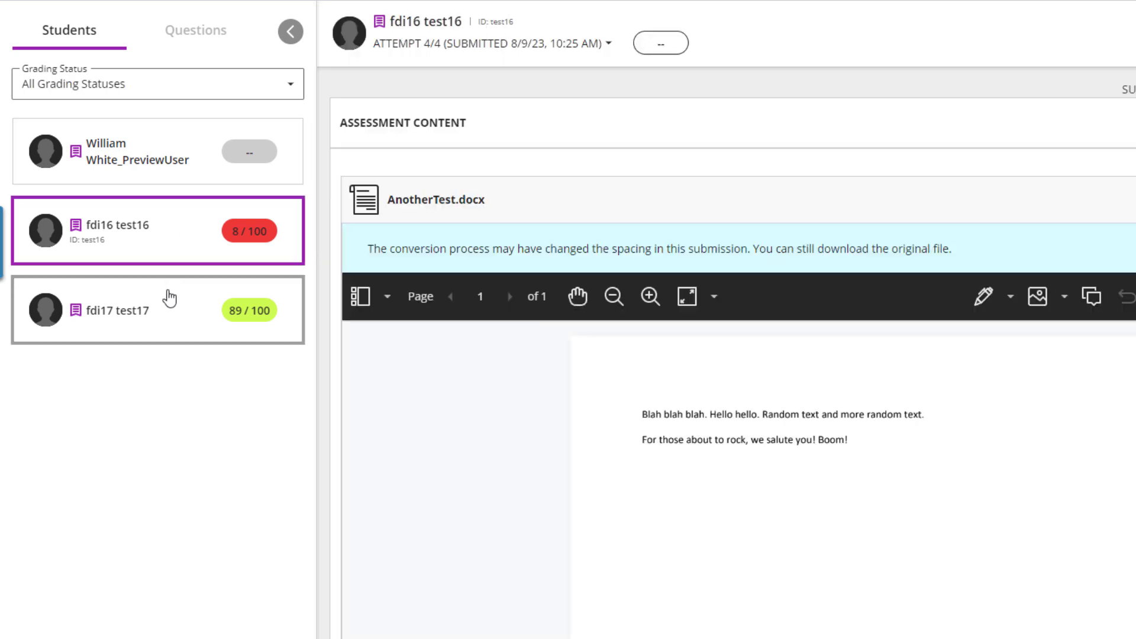
left_click(166, 34)
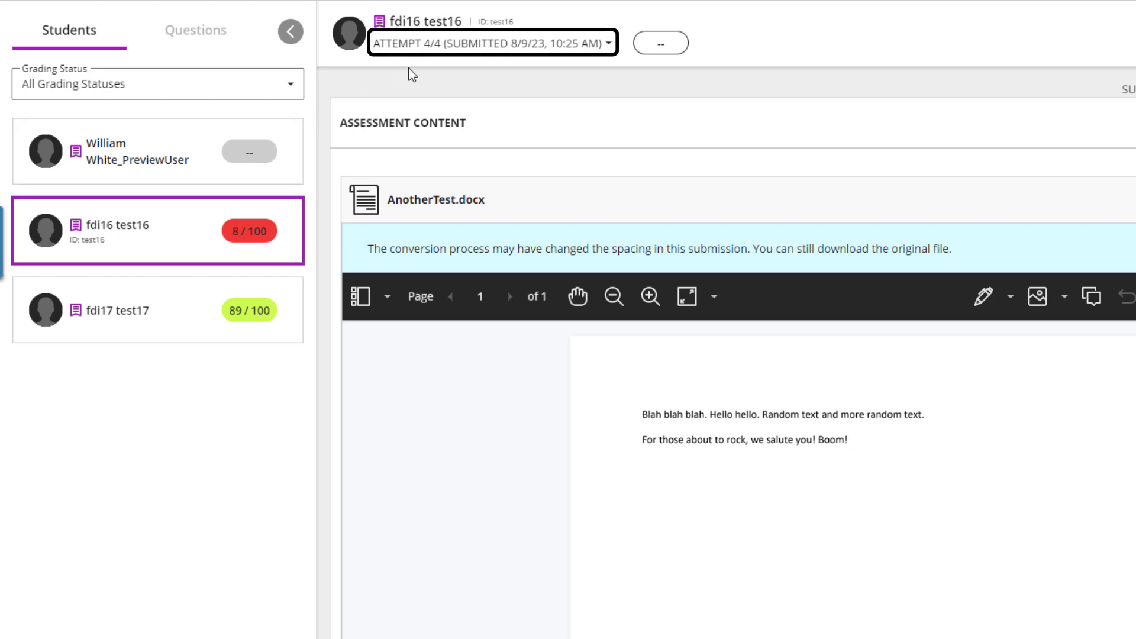
left_click(608, 45)
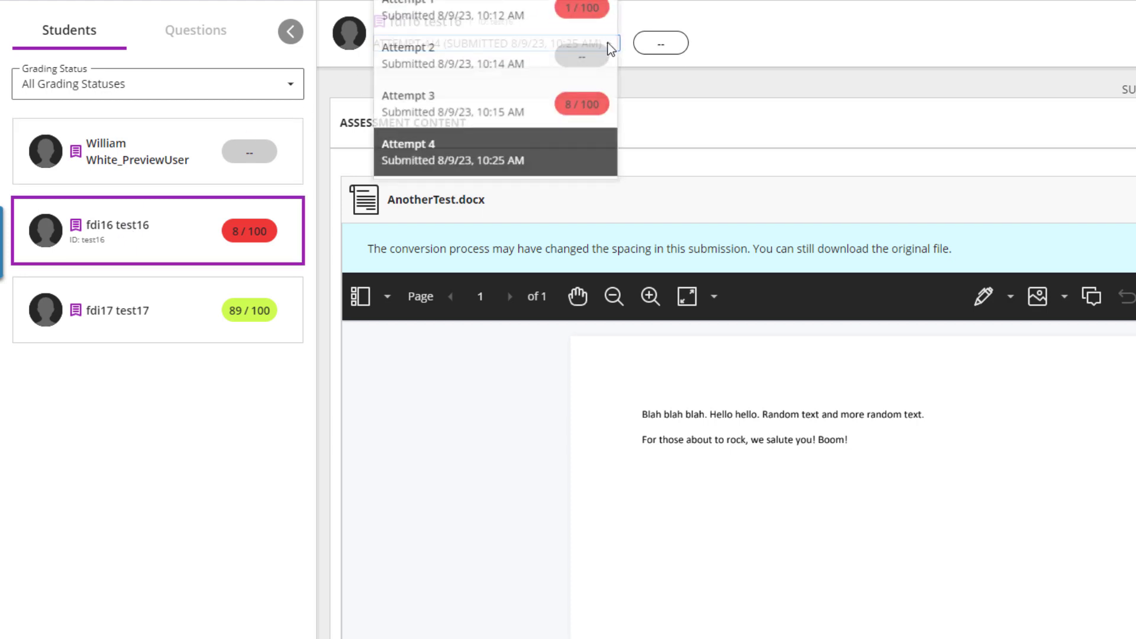
left_click(152, 148)
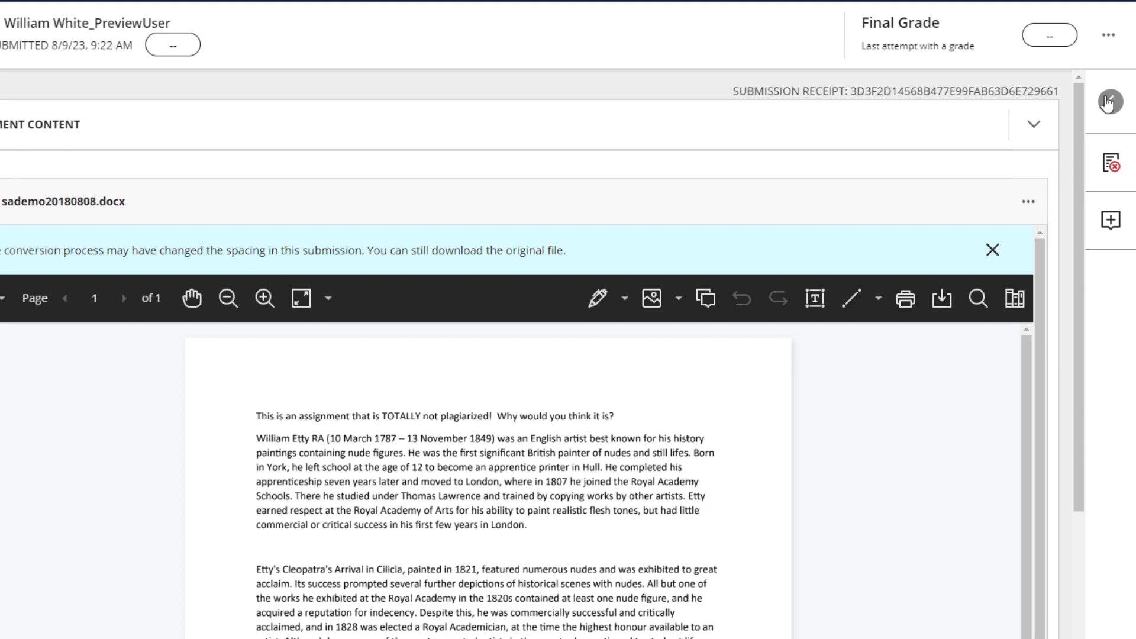
- Examine the originality report for sademo20180808.docx, comparing the first matched passage with its original source and expanding the internet sources
left_click(1108, 102)
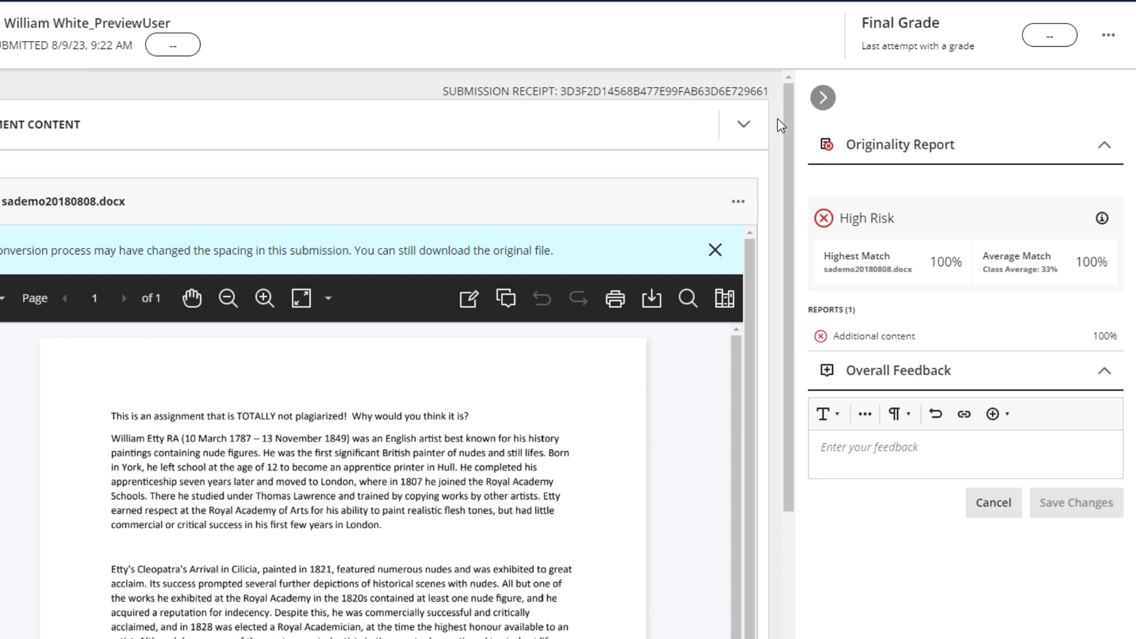
left_click(845, 337)
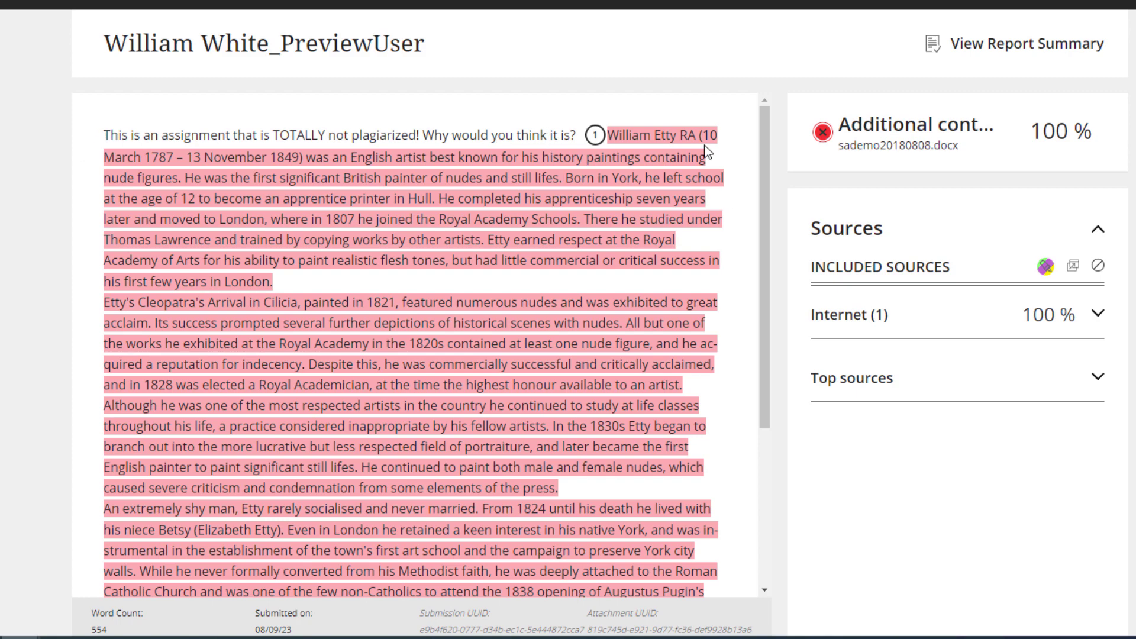
left_click(671, 140)
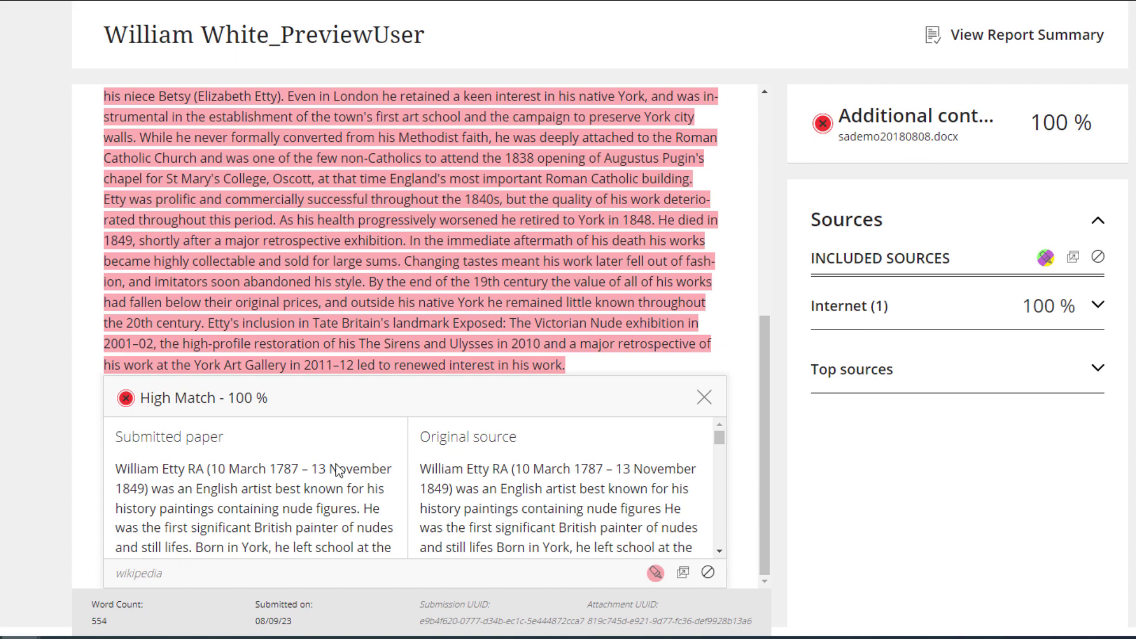
left_click(697, 407)
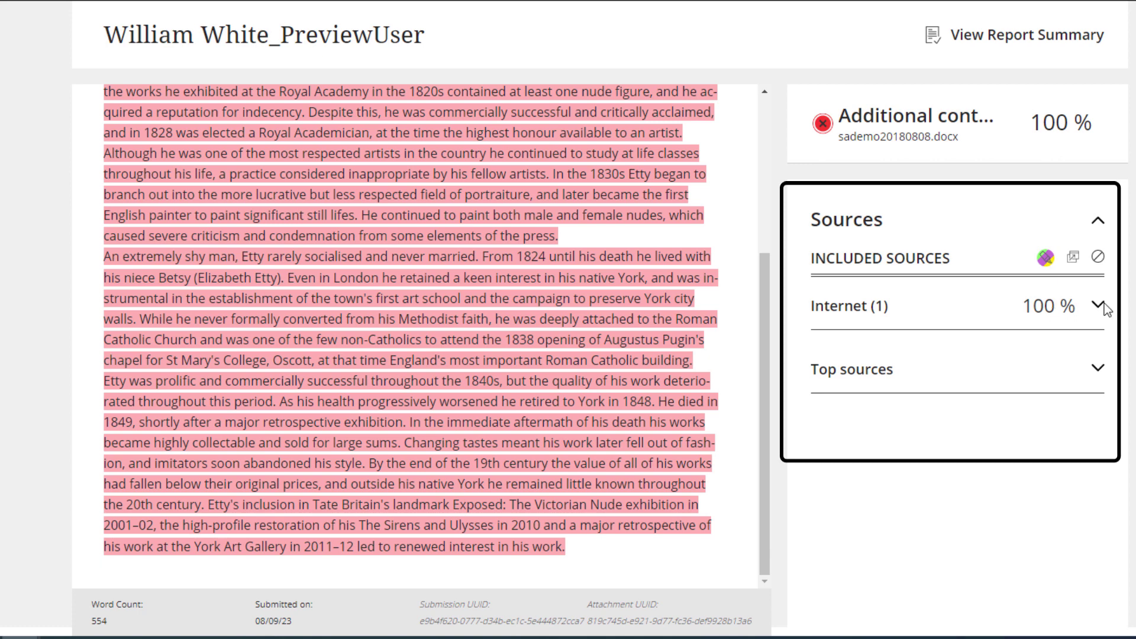
left_click(1099, 306)
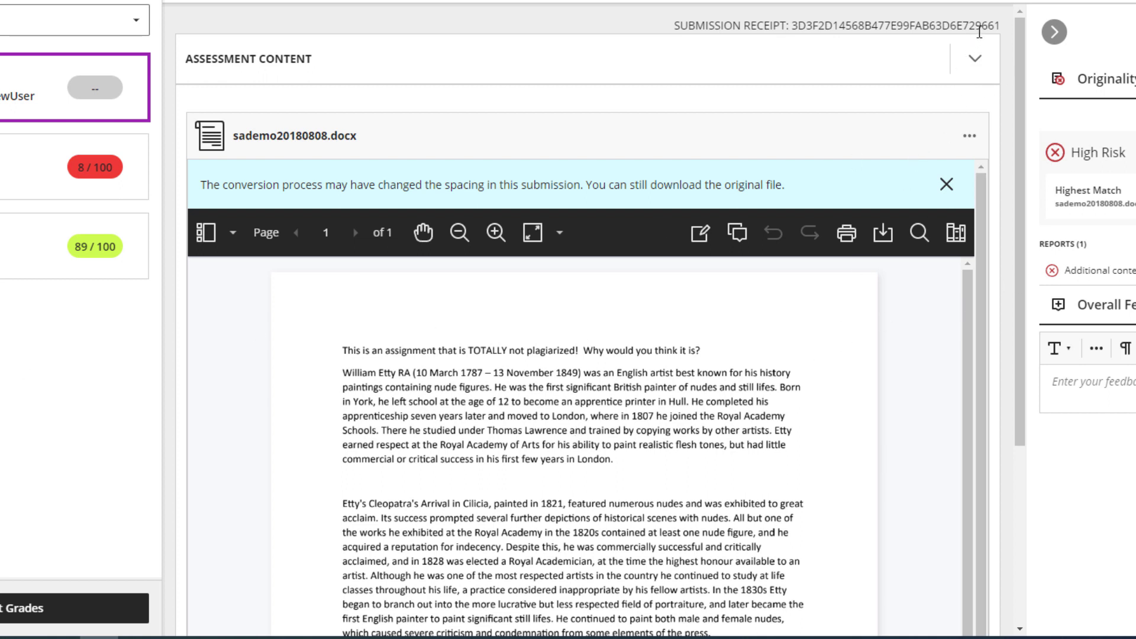
- Collapse the feedback panel and highlight "This is an assignment that is TOTALLY not plagiarized" in the submitted document
left_click(1054, 33)
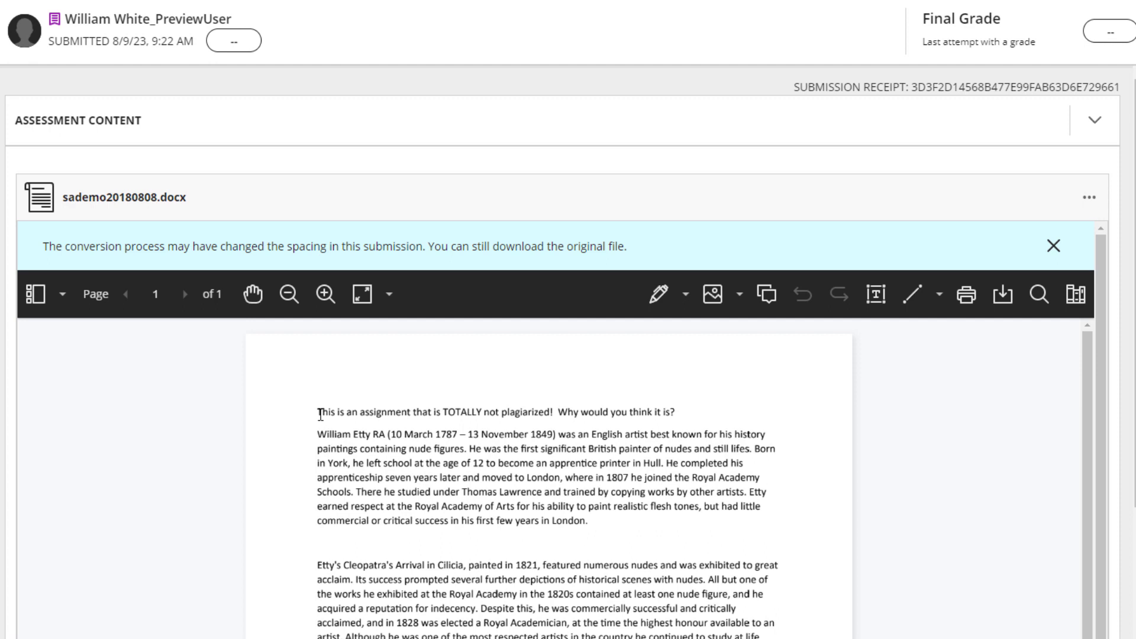
left_click_drag(319, 412, 550, 412)
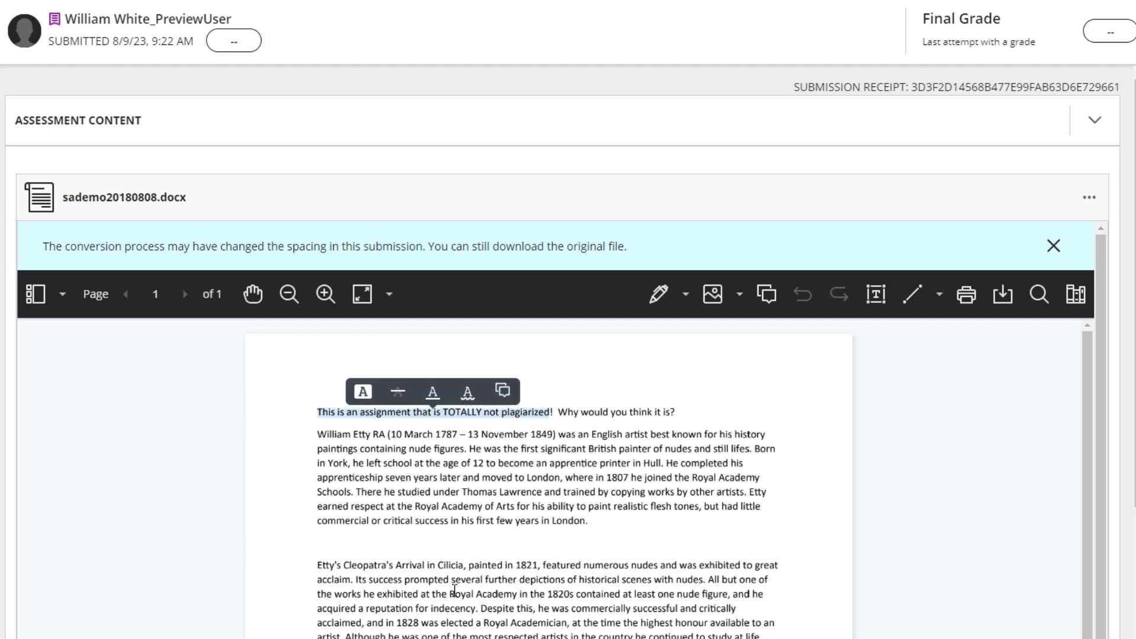
left_click(363, 391)
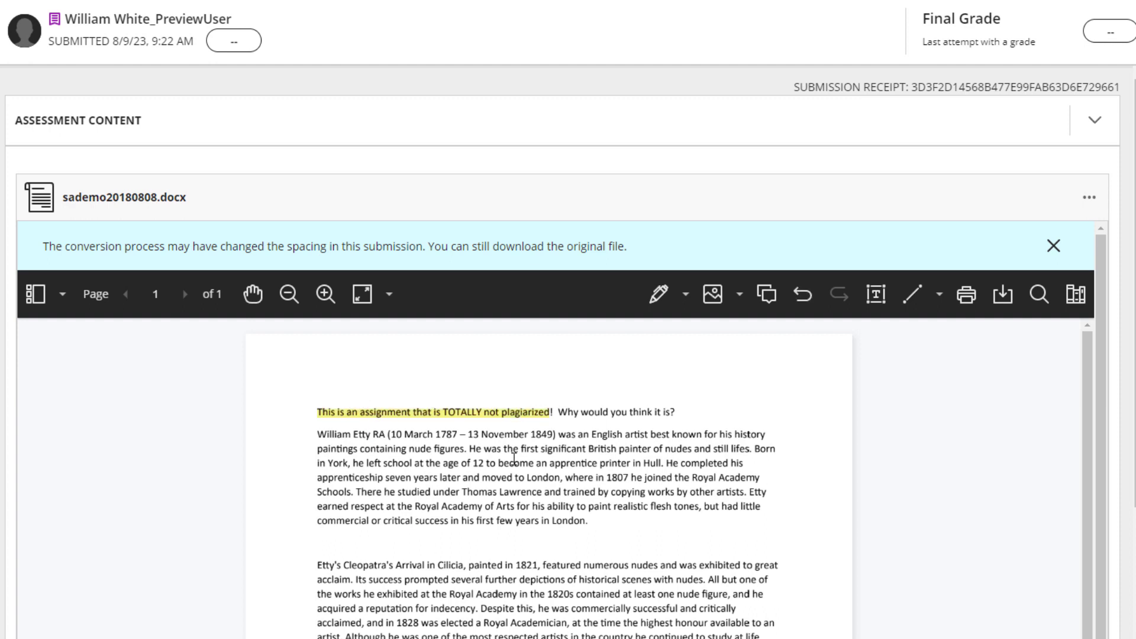
- Strike through "Why would you think it" in the opening line and underline "paintings" in the first paragraph
left_click_drag(559, 412, 662, 414)
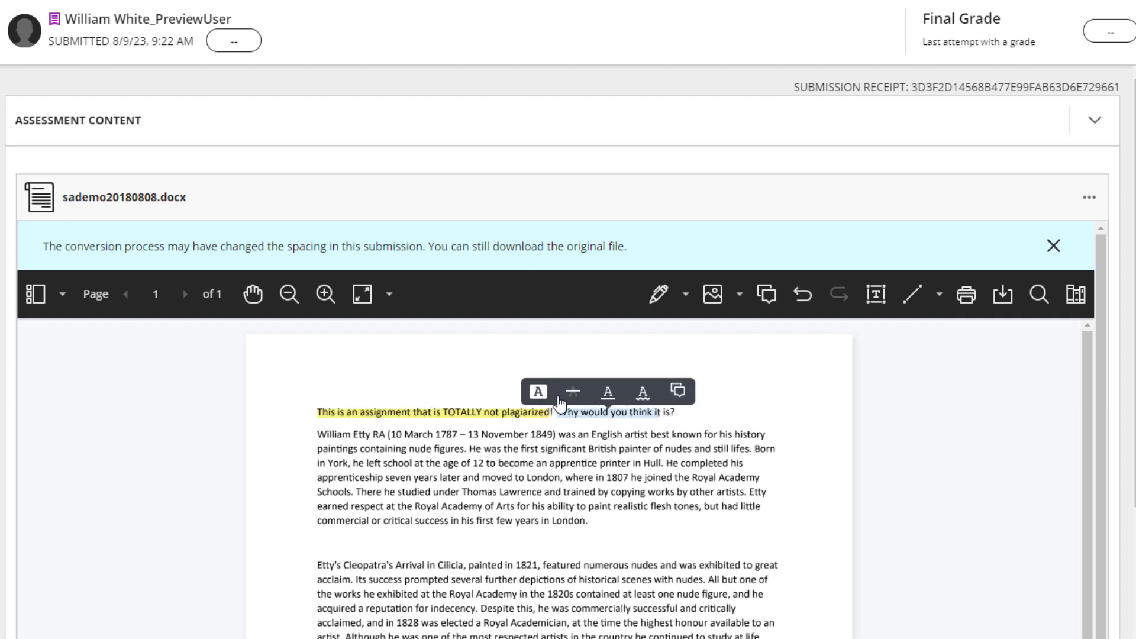
left_click(571, 391)
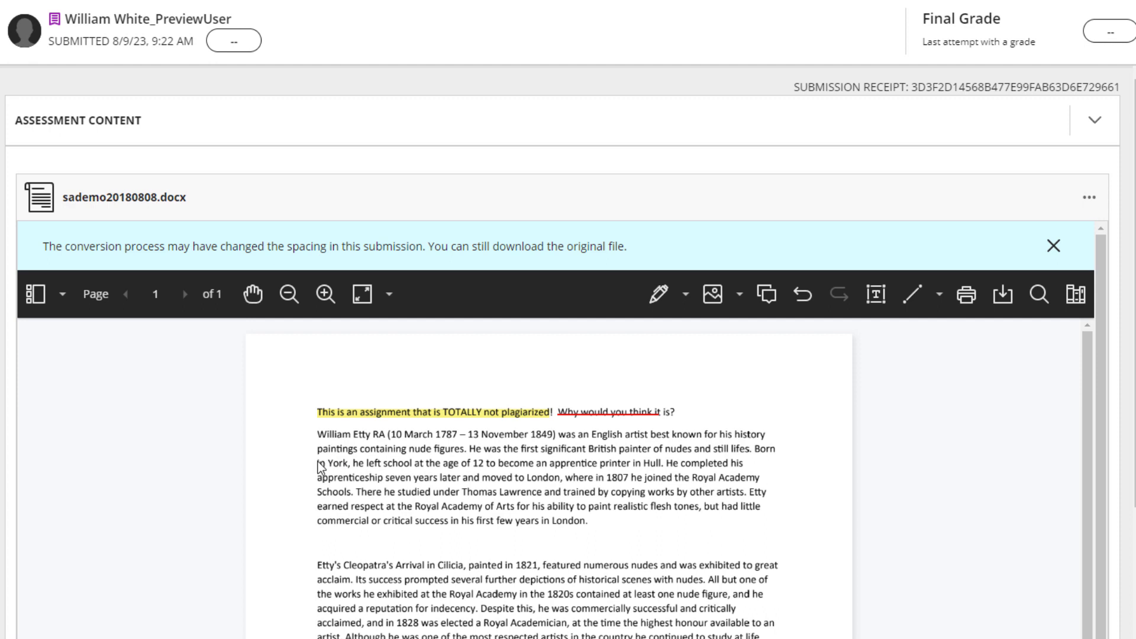
left_click_drag(318, 448, 357, 450)
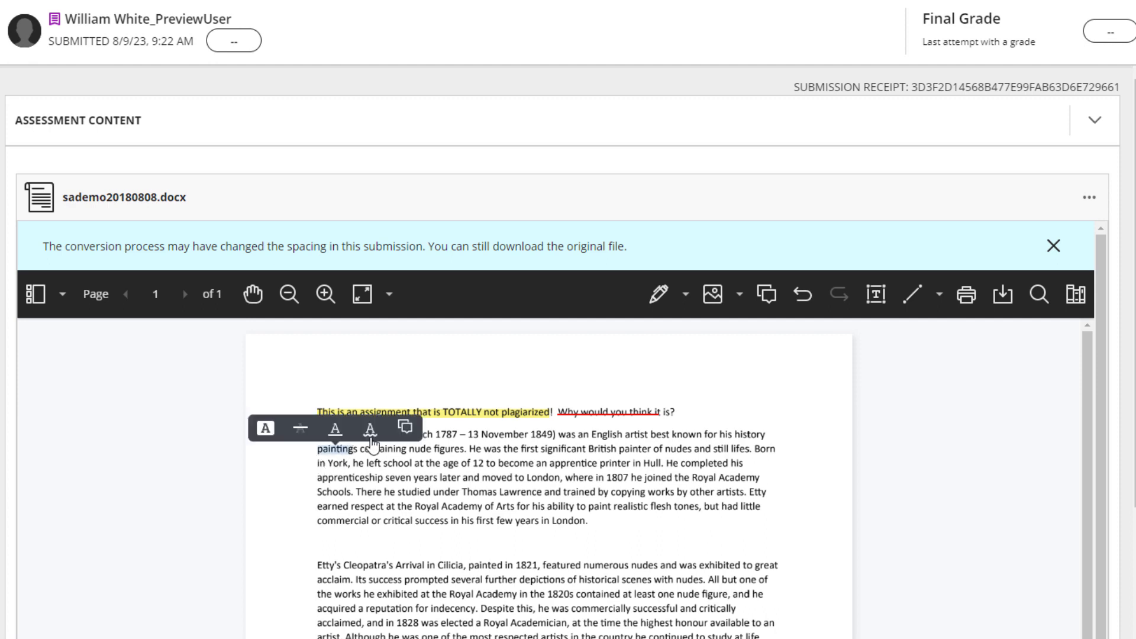
left_click(340, 429)
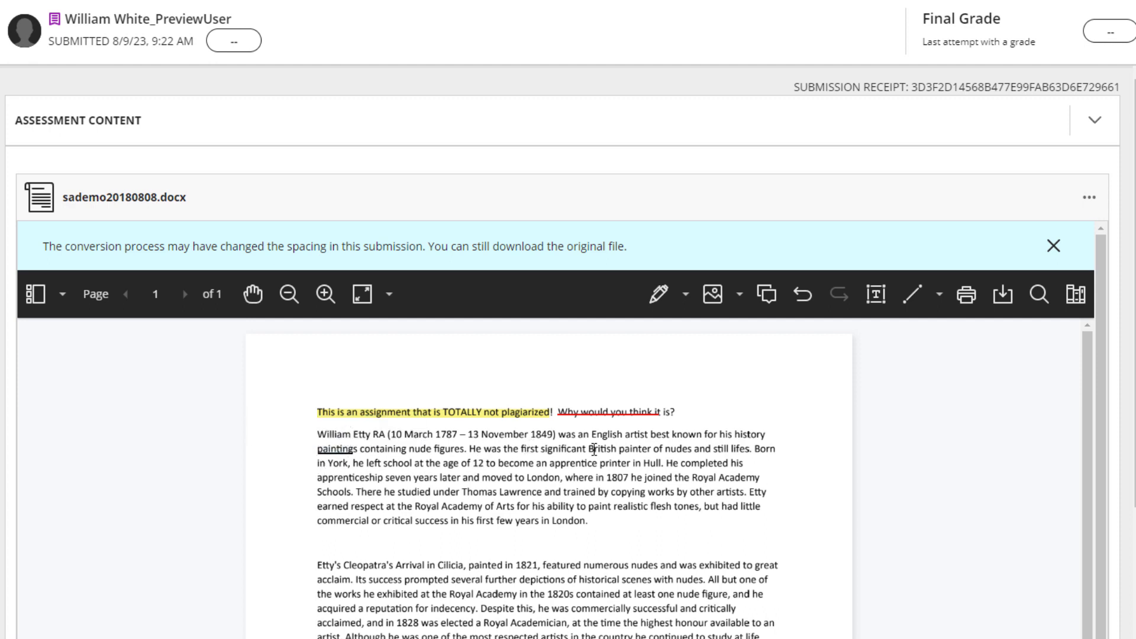
- Squiggly-underline "British" in the first paragraph and attach the comment "This is a comment" to the artist's life dates
left_click_drag(588, 449, 611, 452)
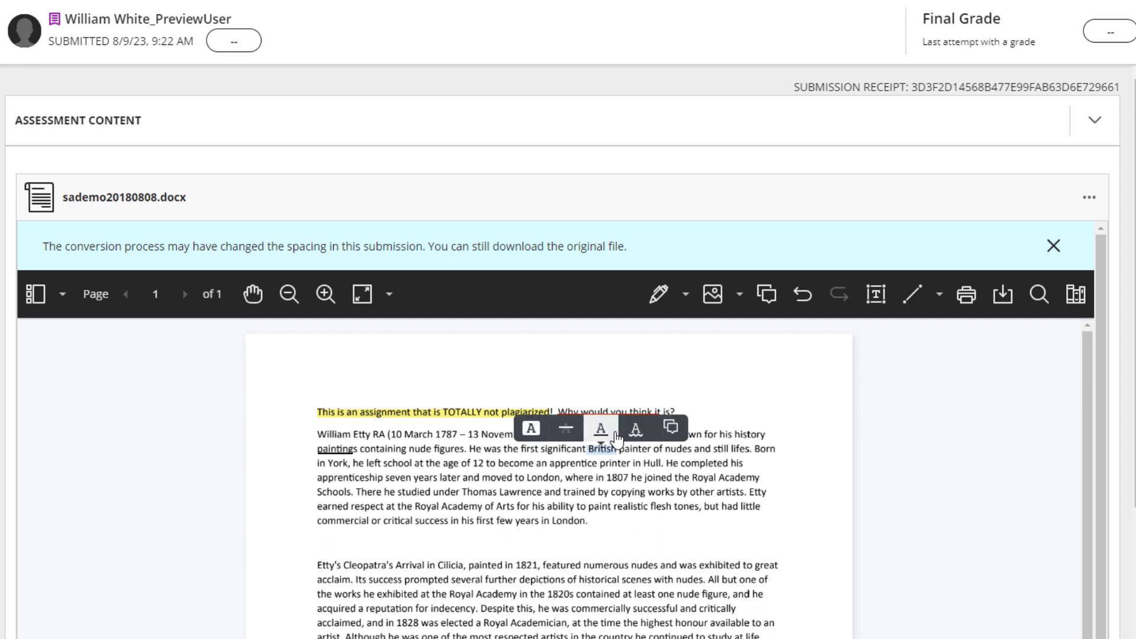
left_click(636, 428)
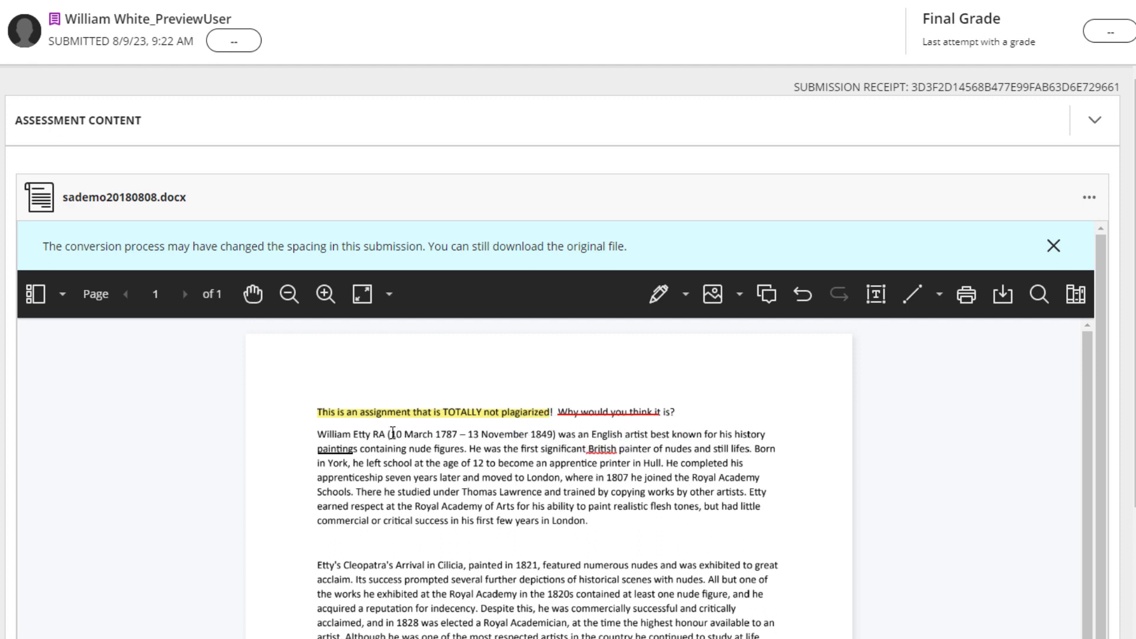
left_click_drag(390, 433, 554, 434)
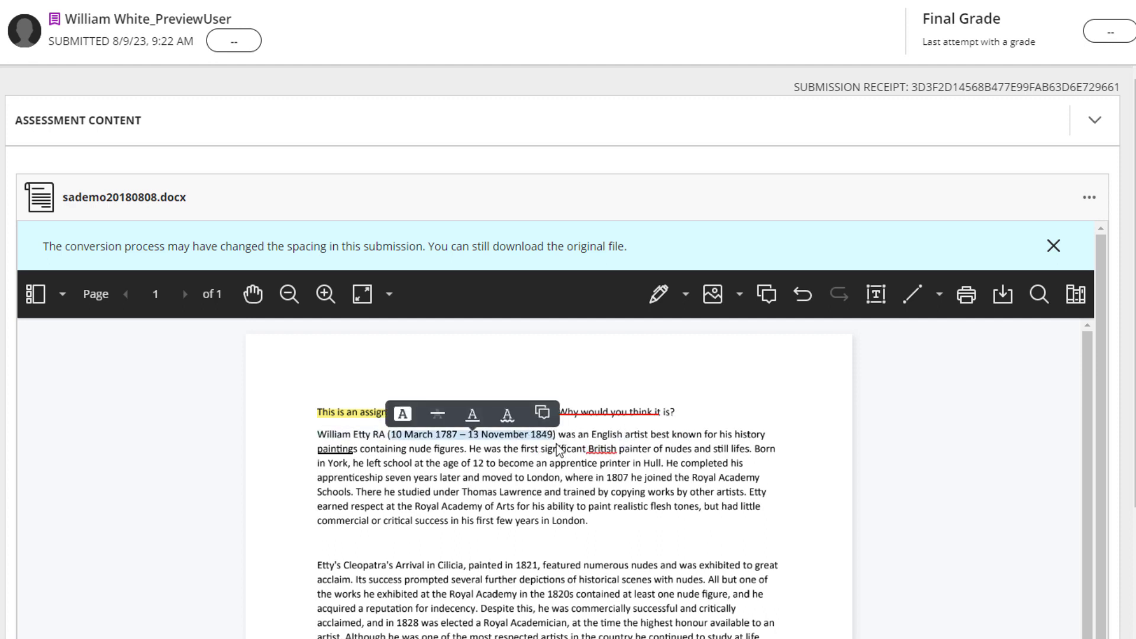
left_click(543, 413)
type("This is a comment")
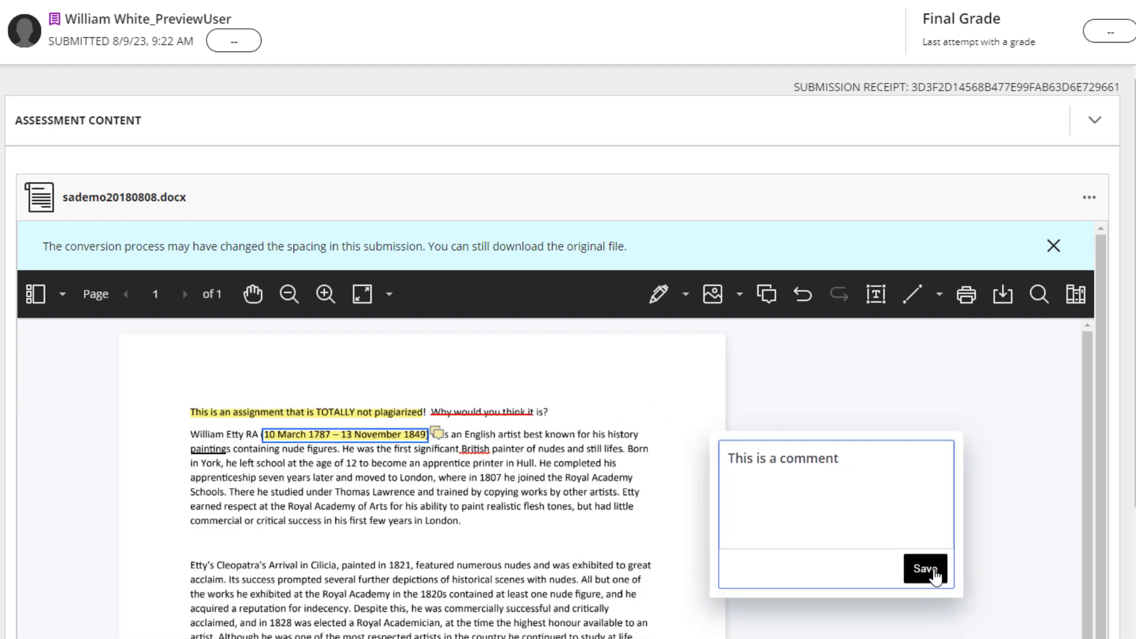
left_click(926, 568)
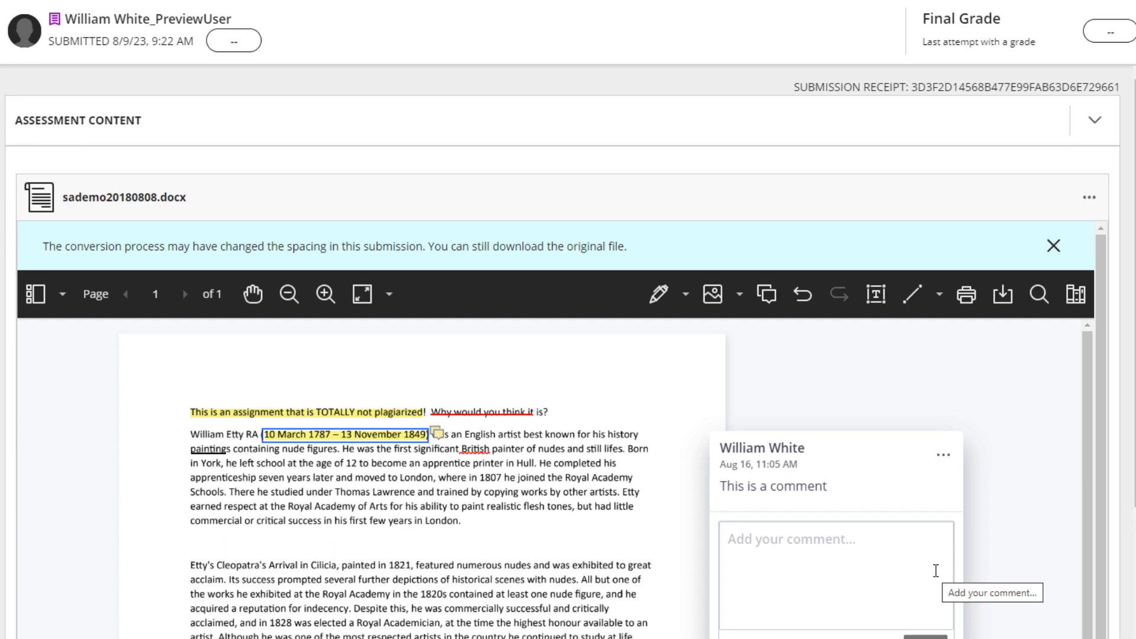
- Draw a blue freehand scribble at the end of the first paragraph and place the comment "This is a point comment" above the second paragraph
left_click(663, 315)
mouse_move(423, 526)
left_mouse_down()
mouse_move(692, 550)
mouse_move(637, 525)
left_mouse_up()
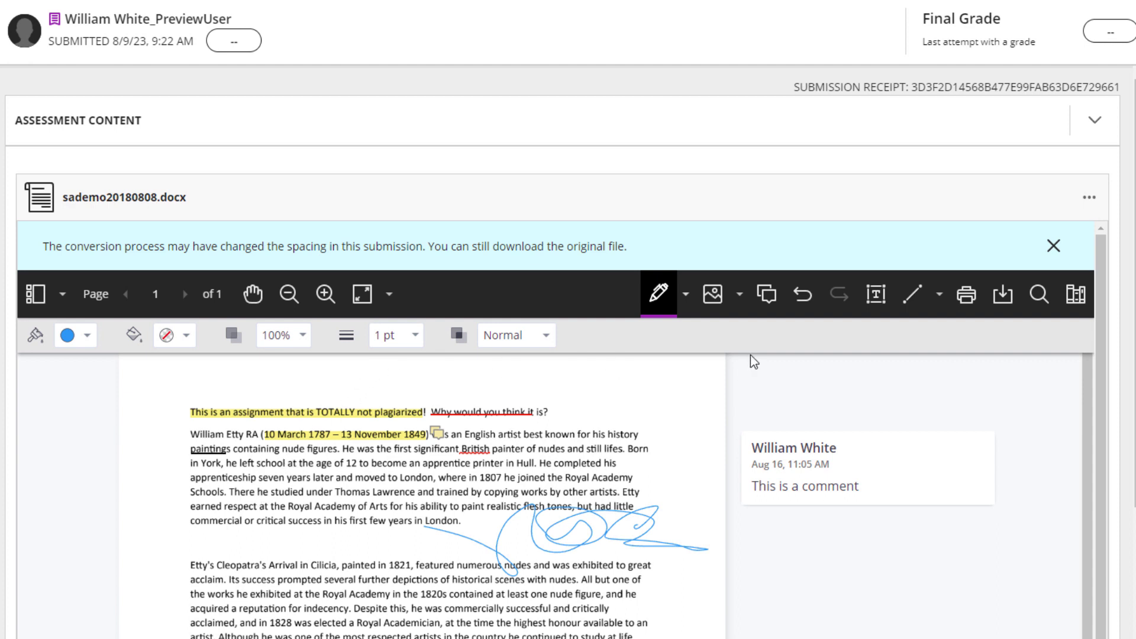
left_click(767, 310)
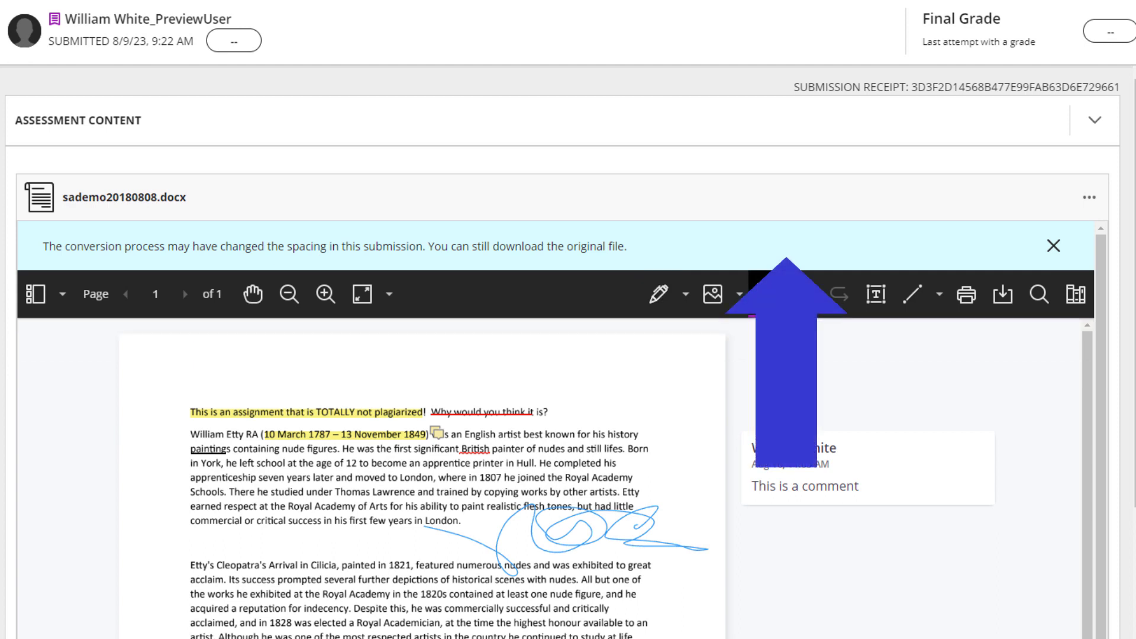
left_click(201, 545)
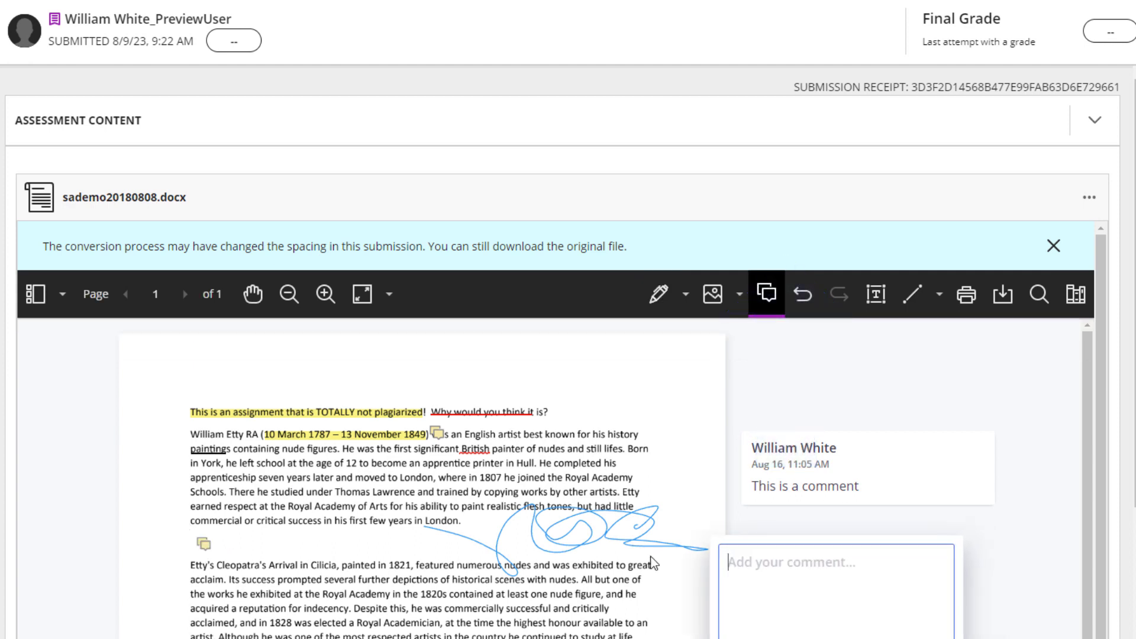
type("This is a point comment")
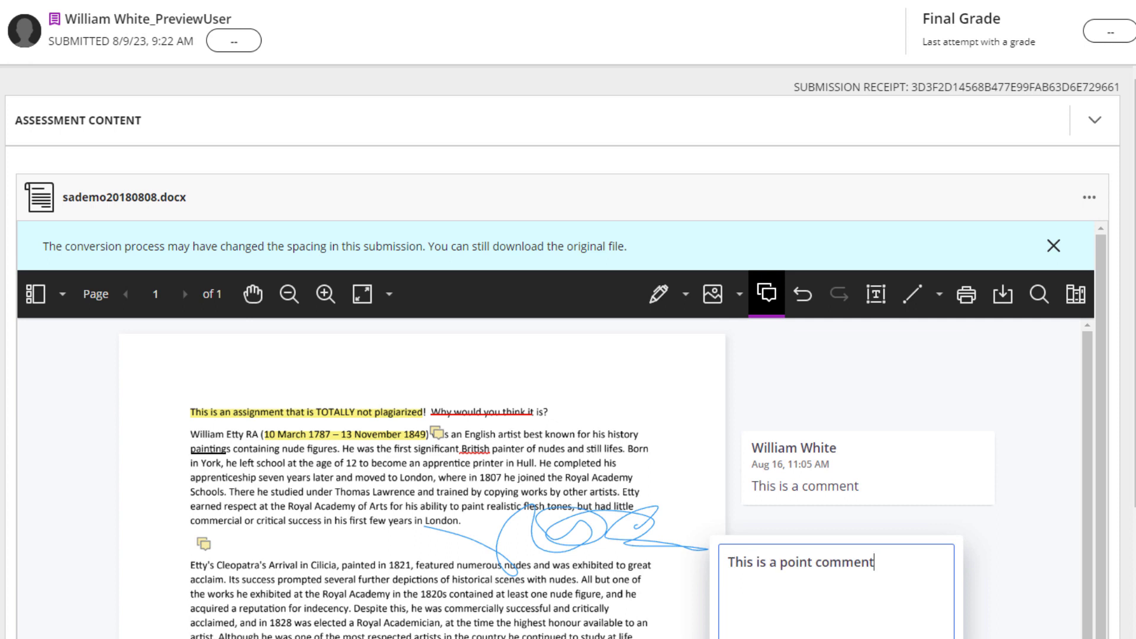
key("Return")
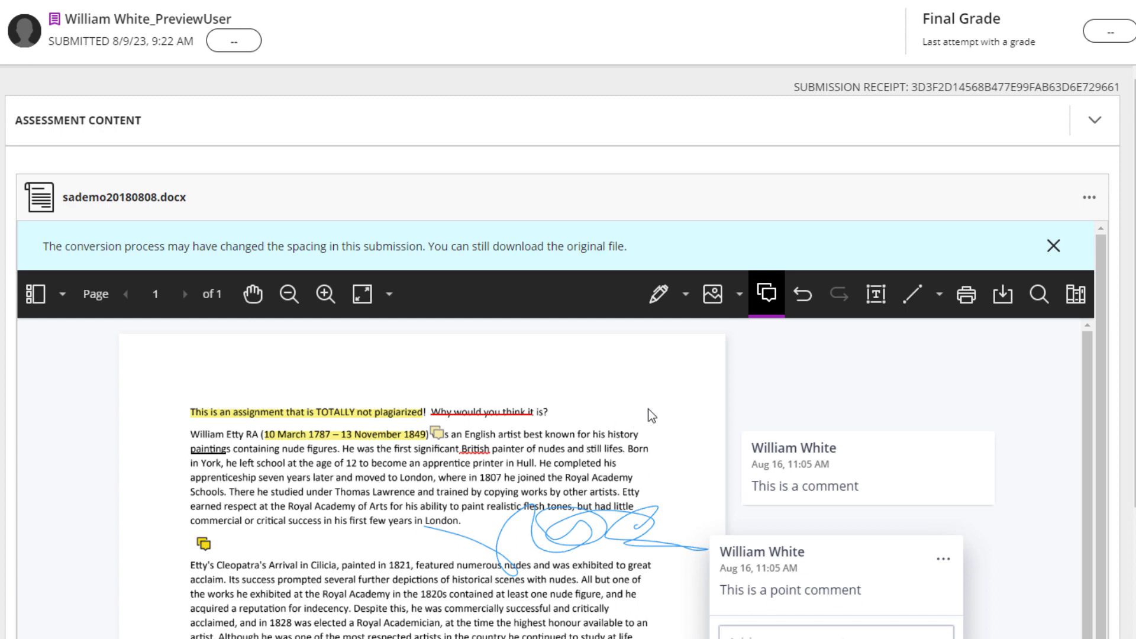
- Add a text annotation reading "Text" over the struck-through words in the opening line
left_click(870, 295)
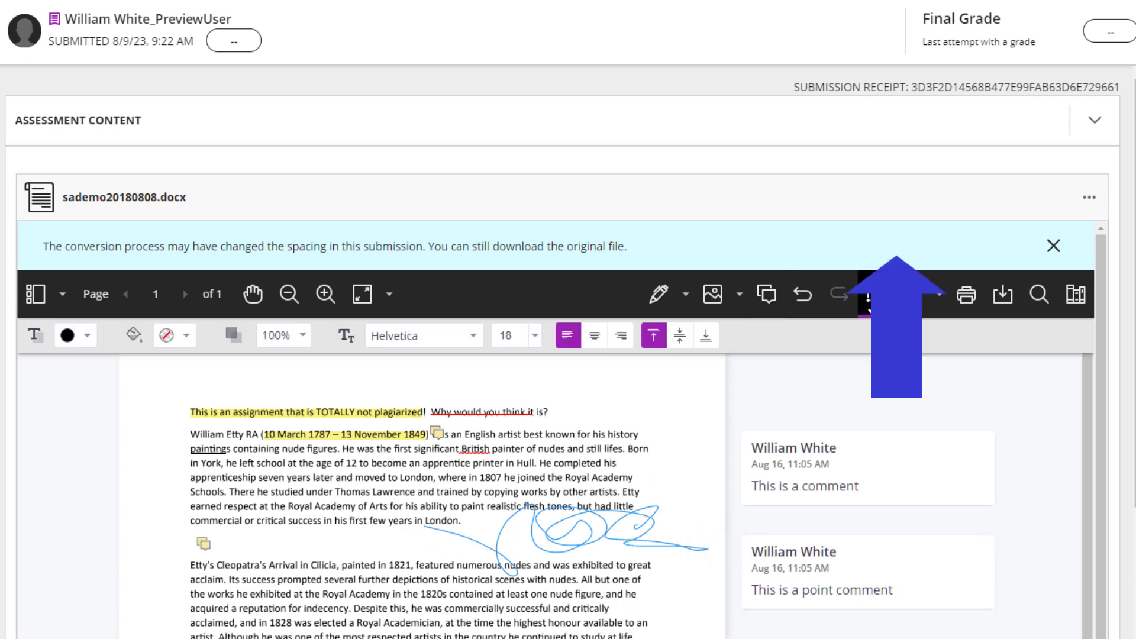
left_click(451, 396)
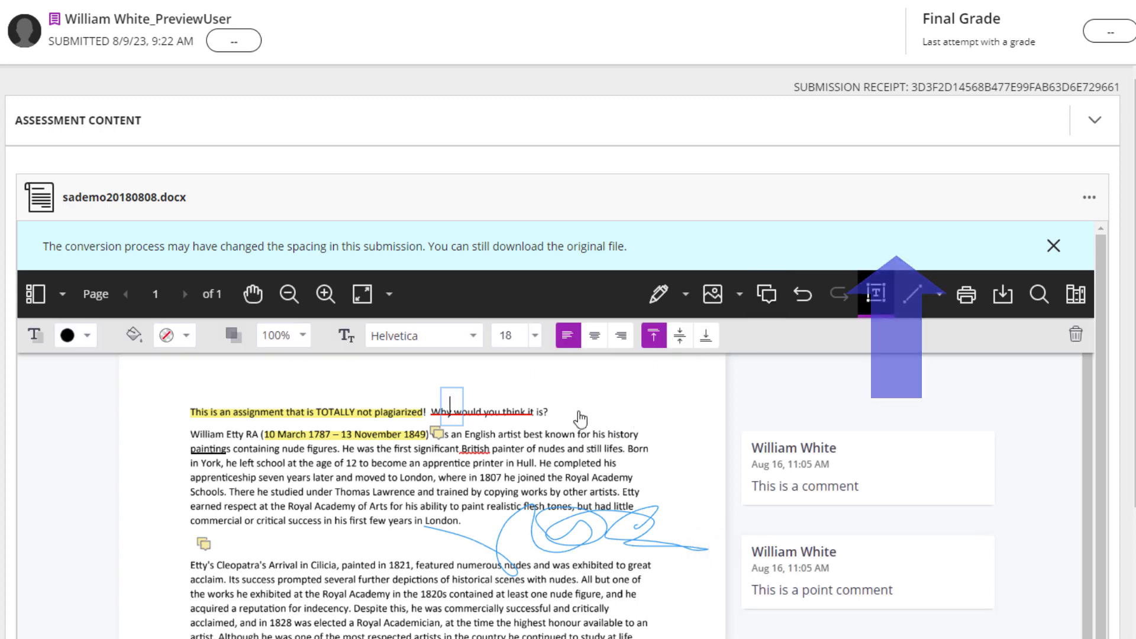
type("Text")
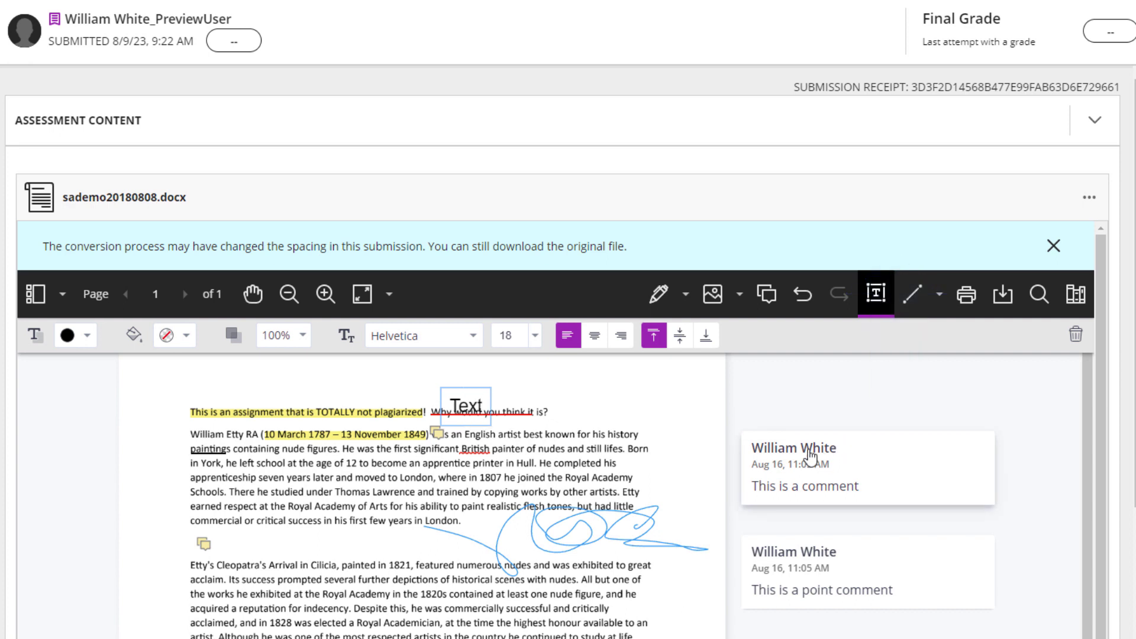
left_click(647, 412)
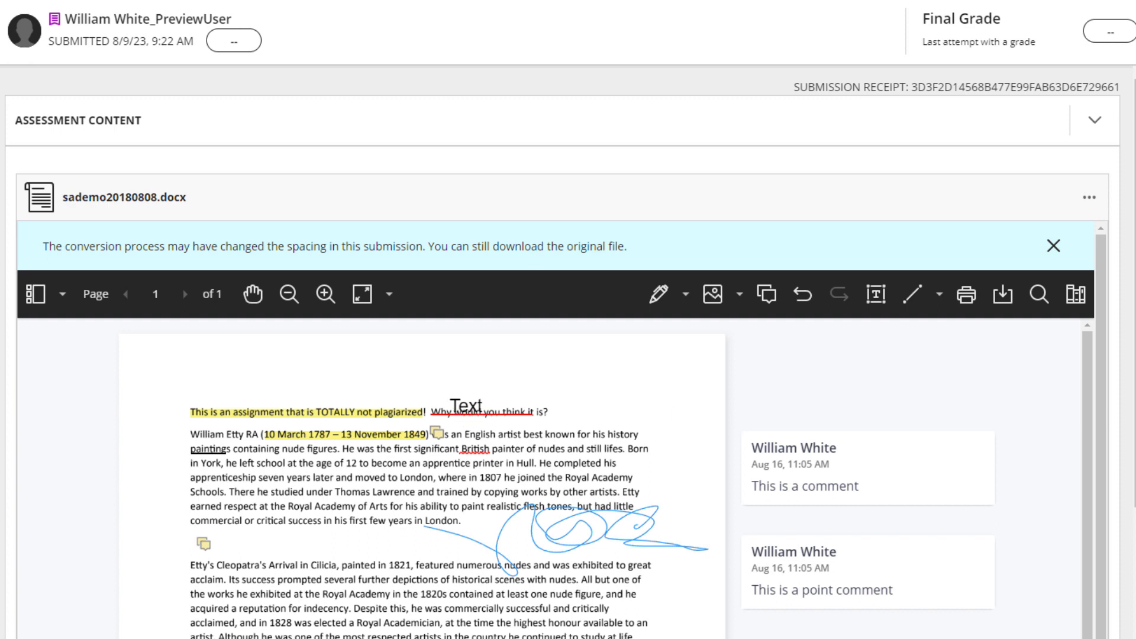
left_click(938, 296)
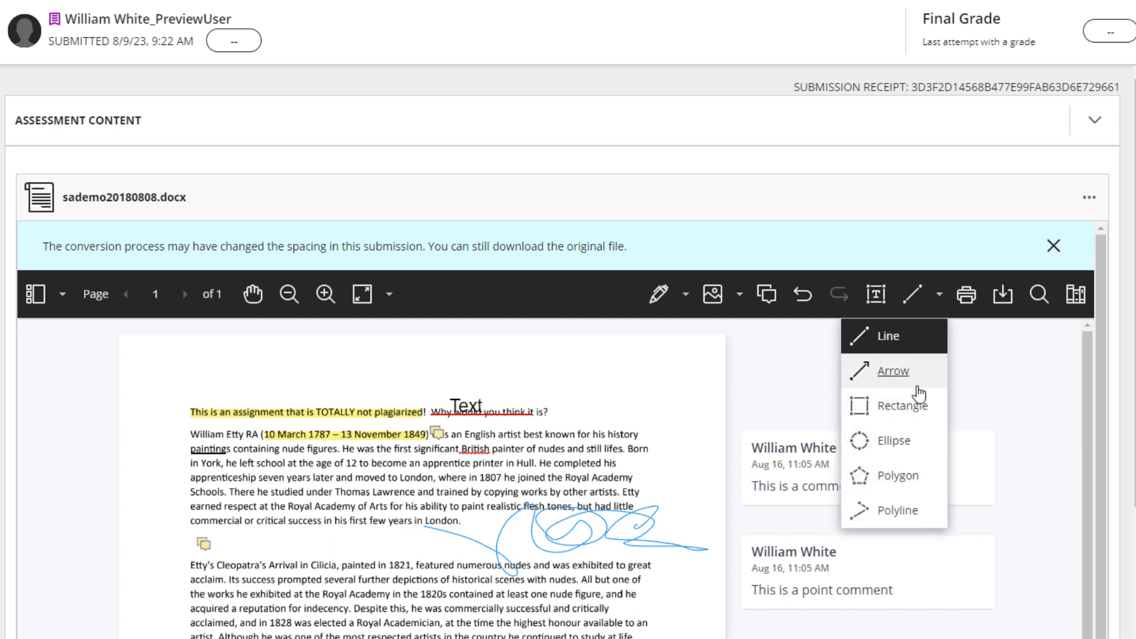
left_click(1055, 393)
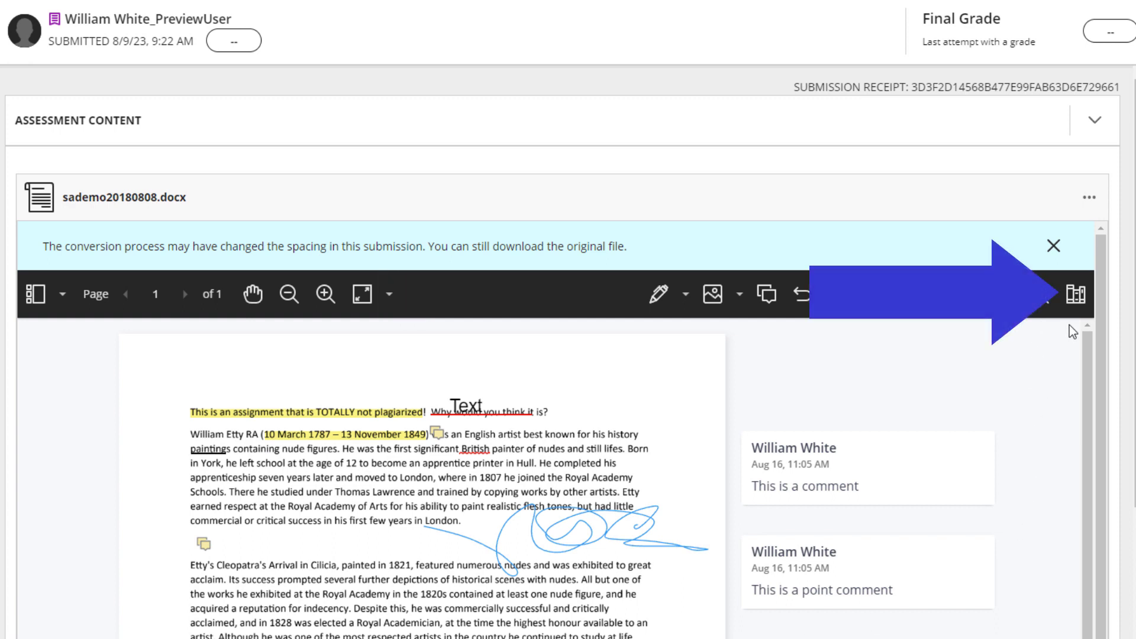
- Add the comment "This is really suspicious for plagiarism. Did you get it from here:" to the Content Library under the existing plagiarism category
left_click(1076, 294)
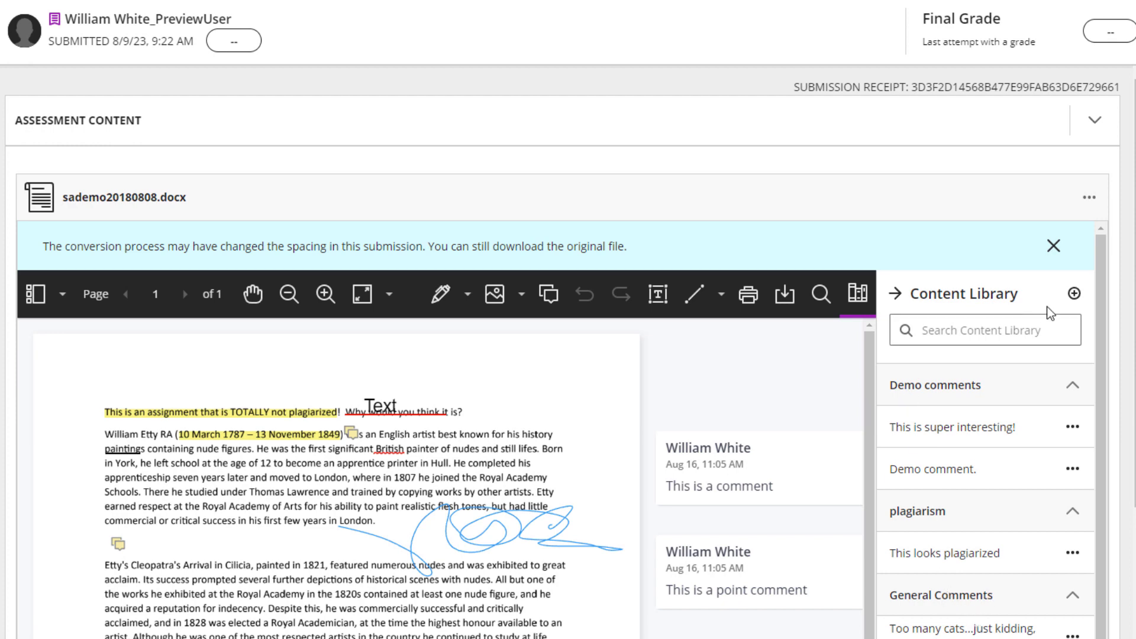
left_click(1074, 294)
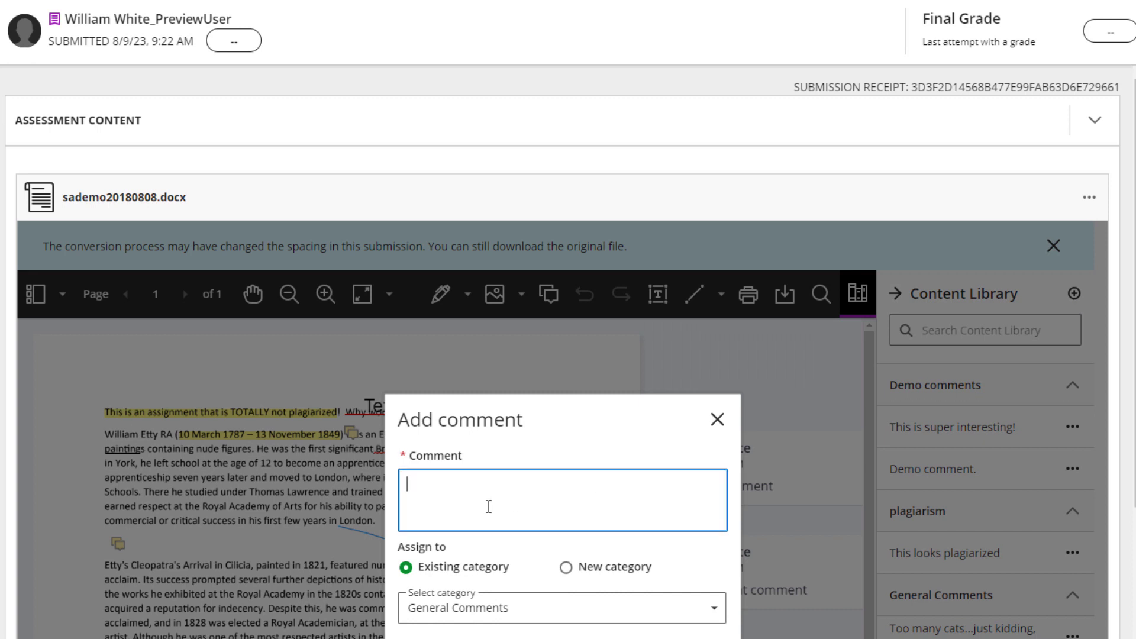
type("This is really suspicious for plagiarism.  Did you get it from here:")
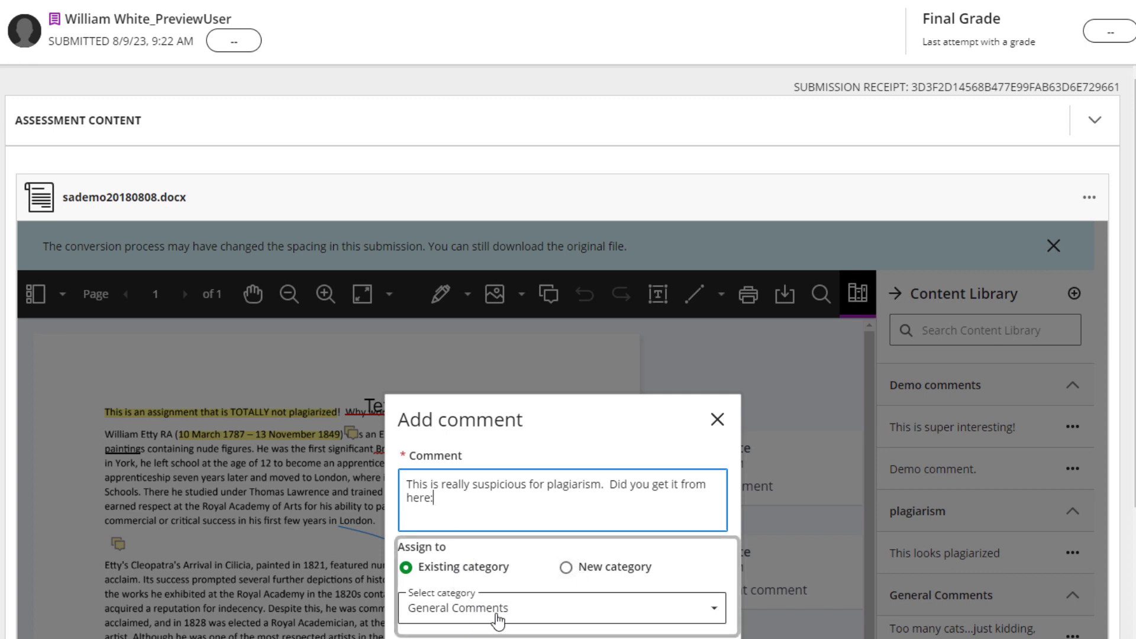
left_click(673, 608)
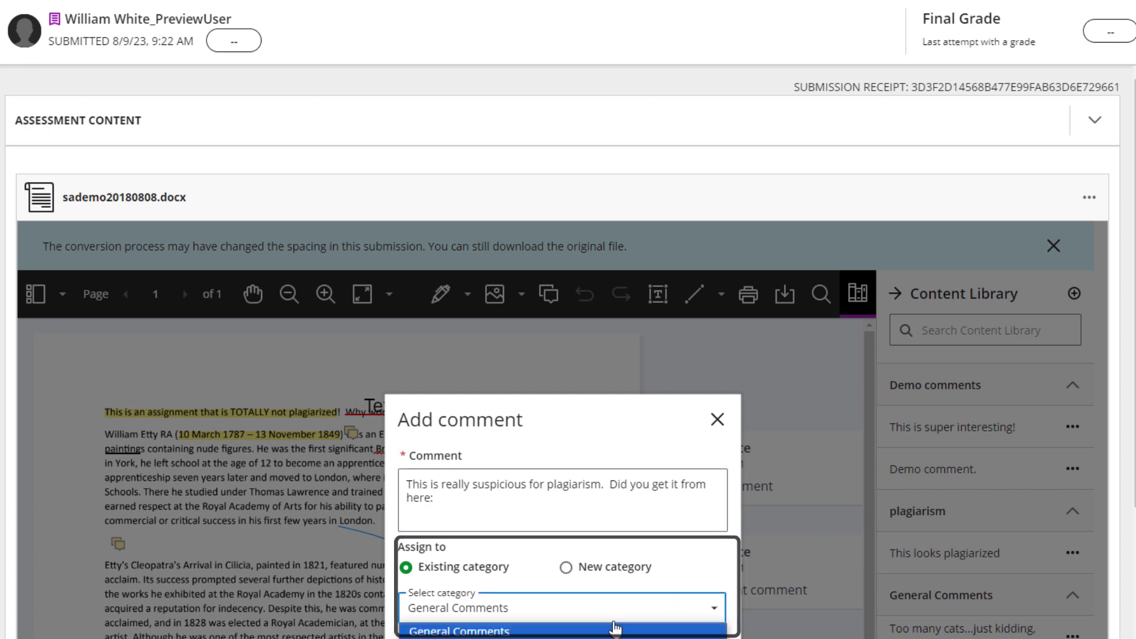
left_click(449, 638)
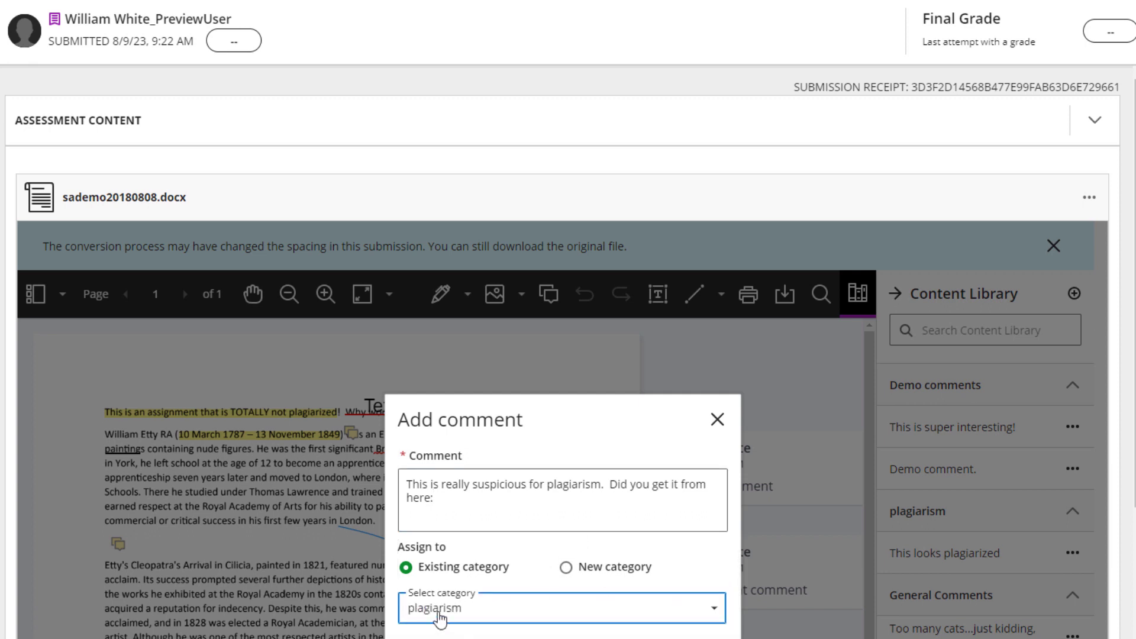
scroll(870, 493, "down", 3)
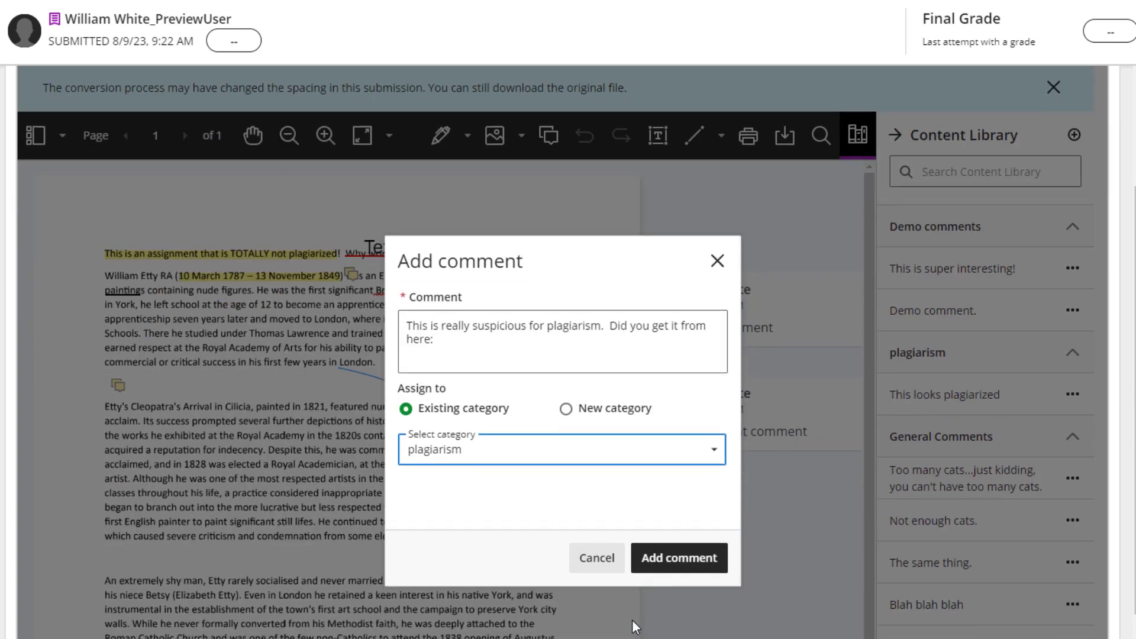
scroll(738, 440, "down", 1)
left_click(696, 481)
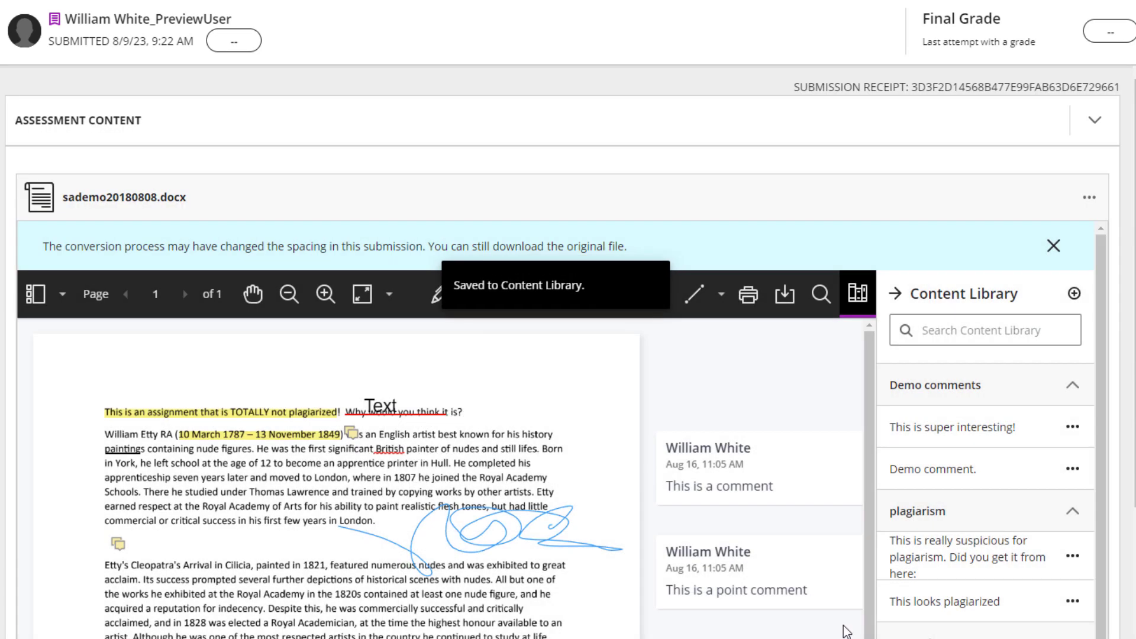
- Look through the saved comments in the Content Library and search it for "pl"
scroll(980, 410, "down", 1)
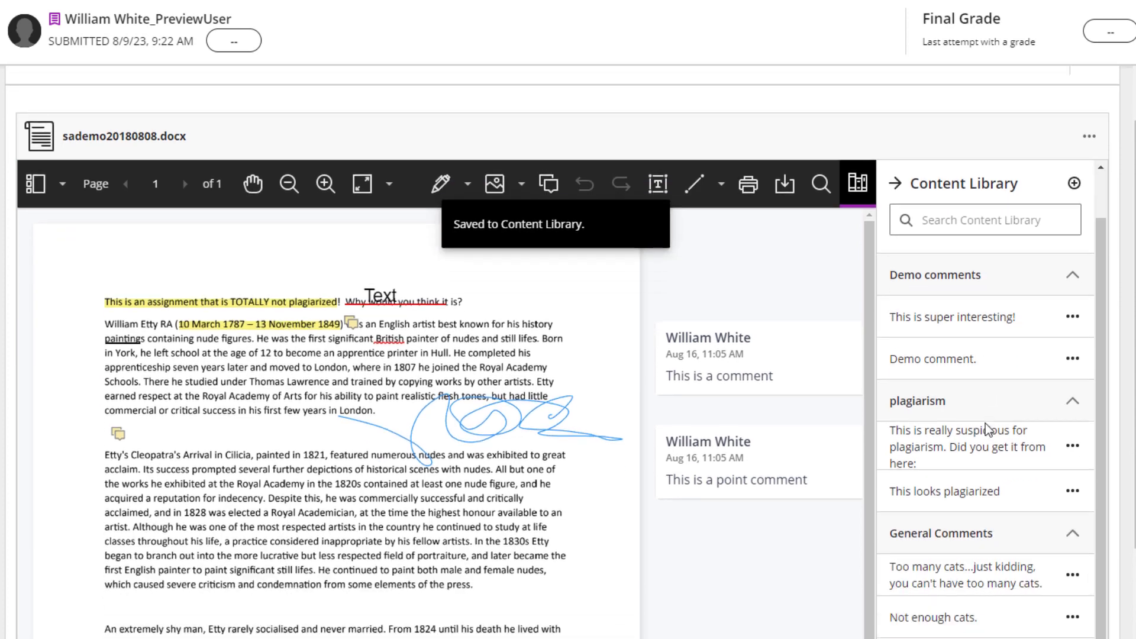
scroll(970, 402, "down", 3)
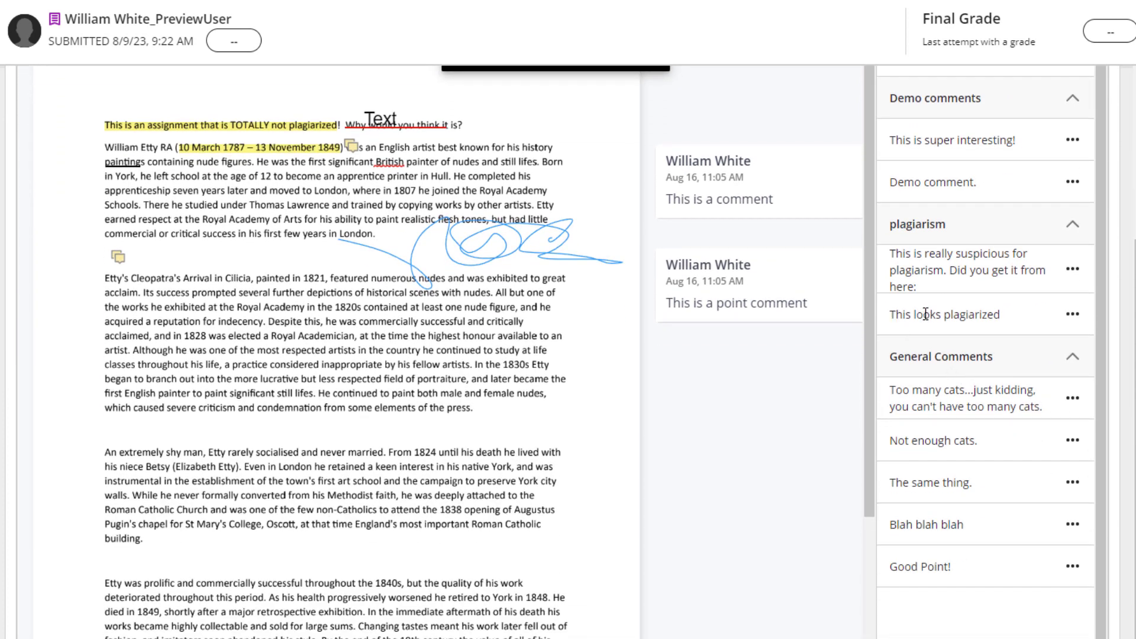
scroll(866, 372, "up", 1)
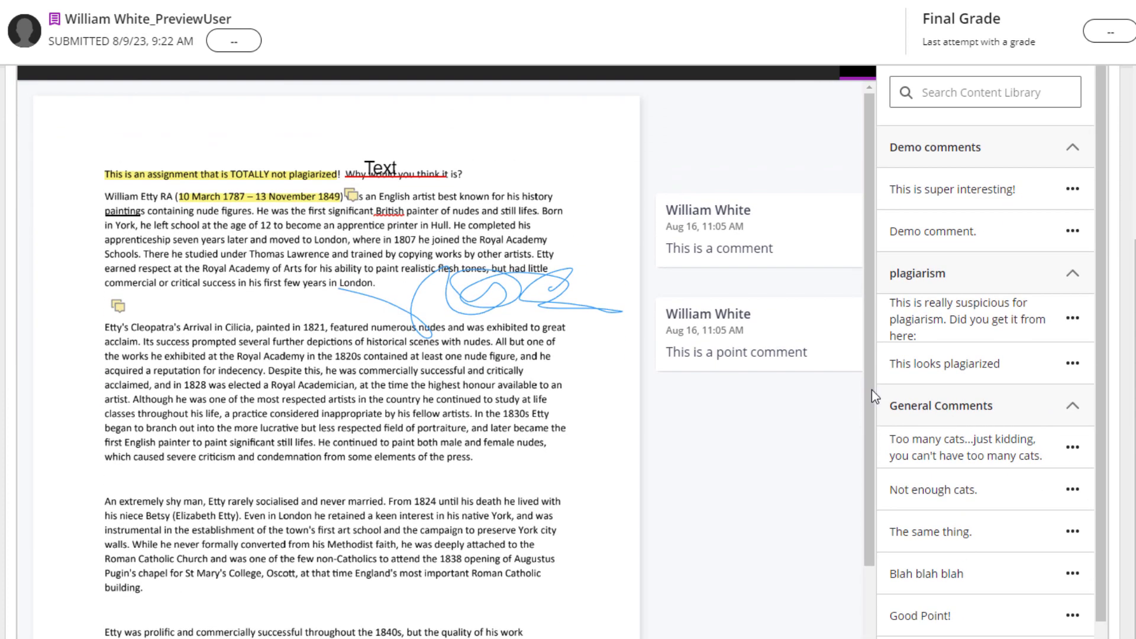
scroll(980, 431, "up", 4)
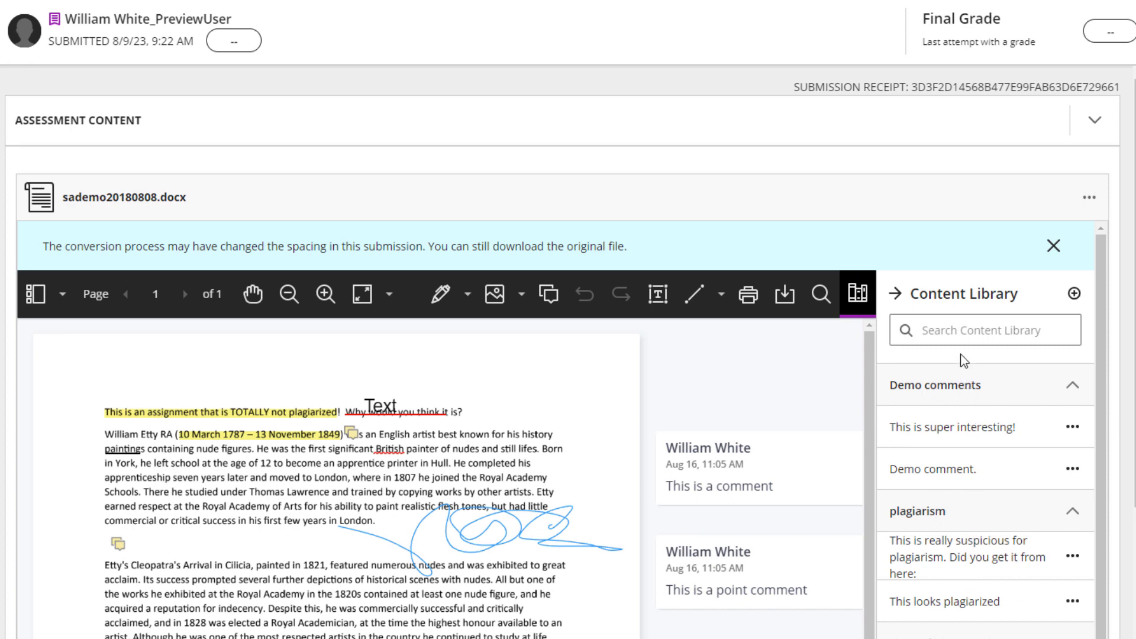
left_click(946, 323)
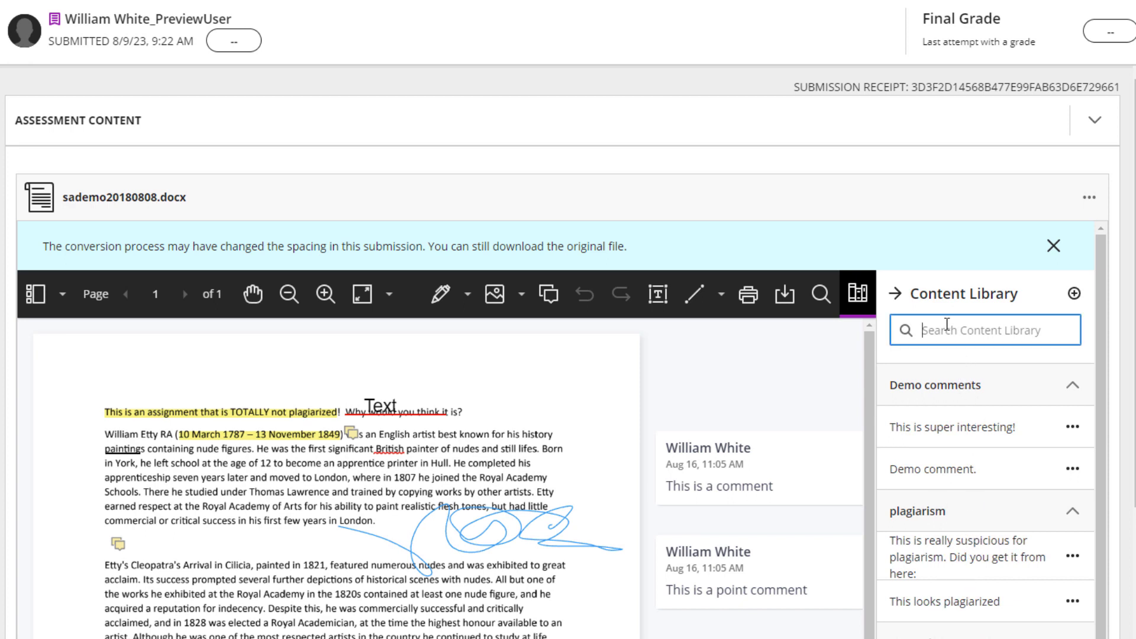
type("pl")
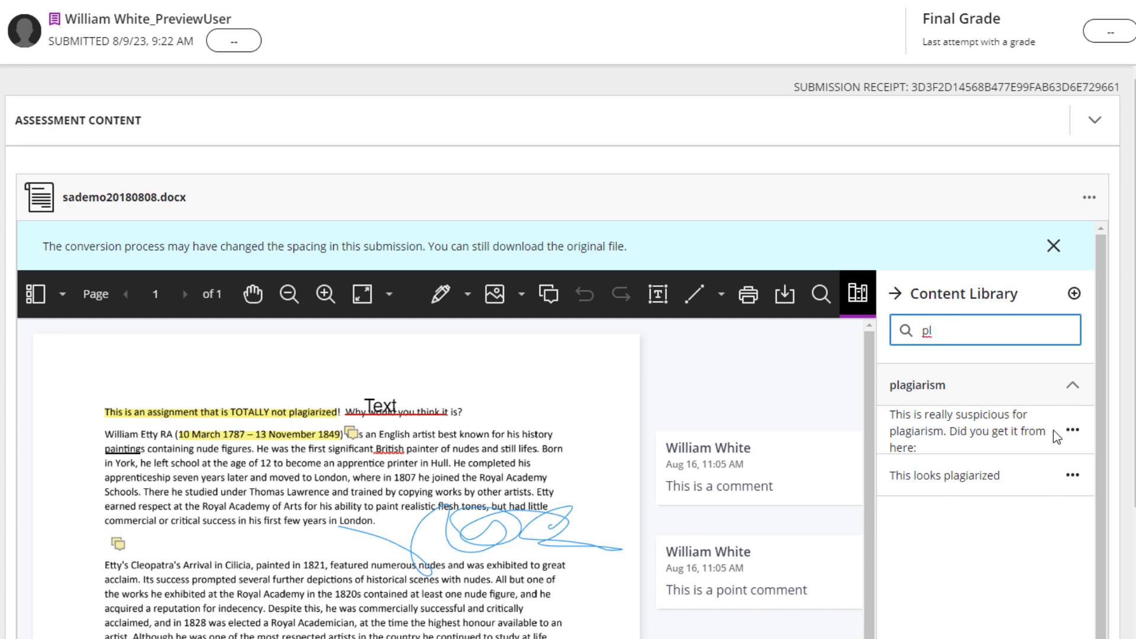
- Place the saved "really suspicious for plagiarism" comment below the opening line, complete it with "wikipedia?", save it and close the Content Library
left_click(1071, 433)
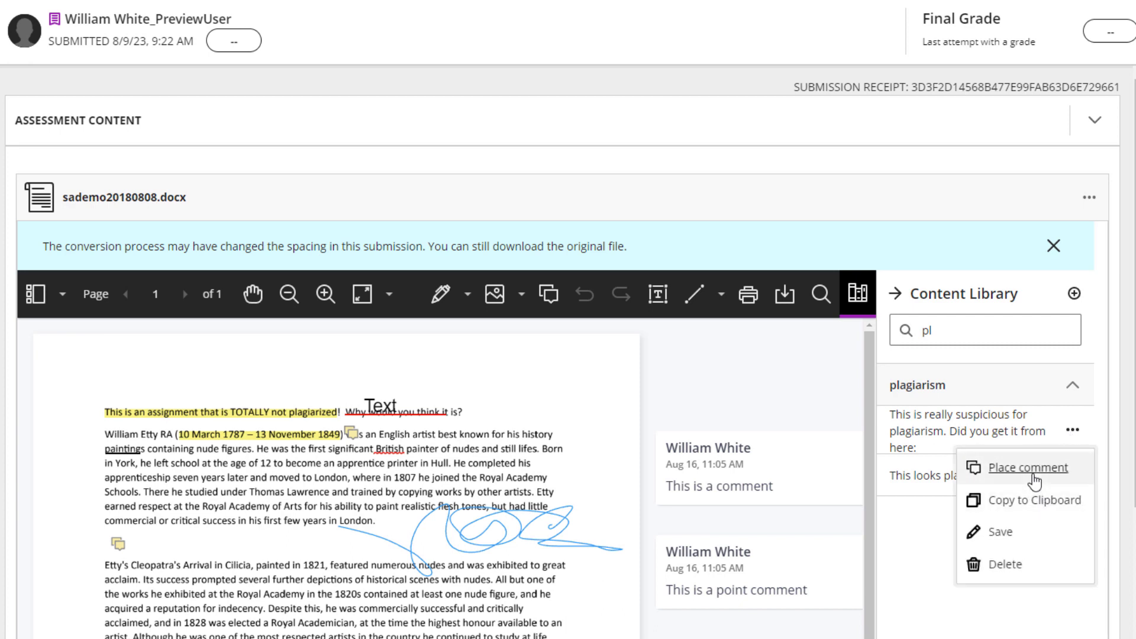
left_click(1034, 482)
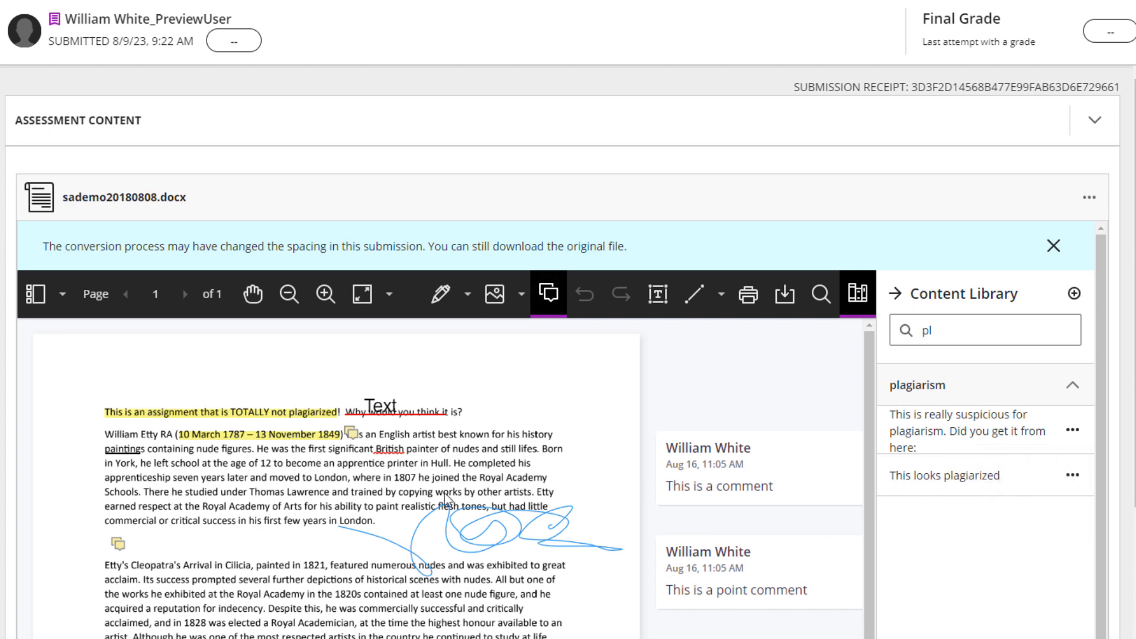
left_click(131, 430)
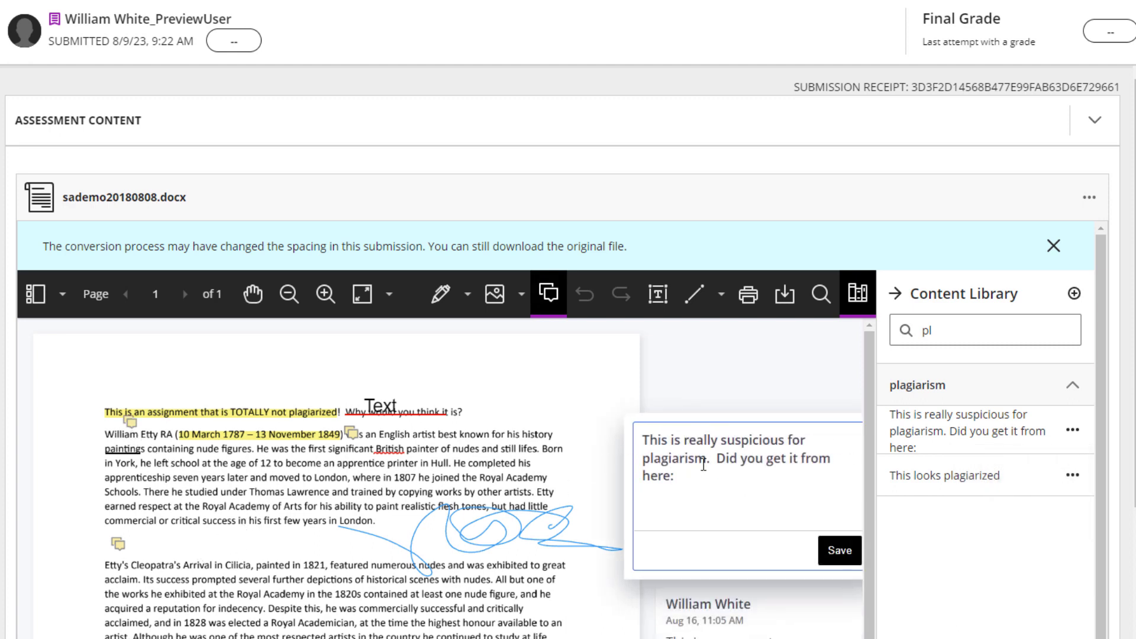
type("wikipedia?")
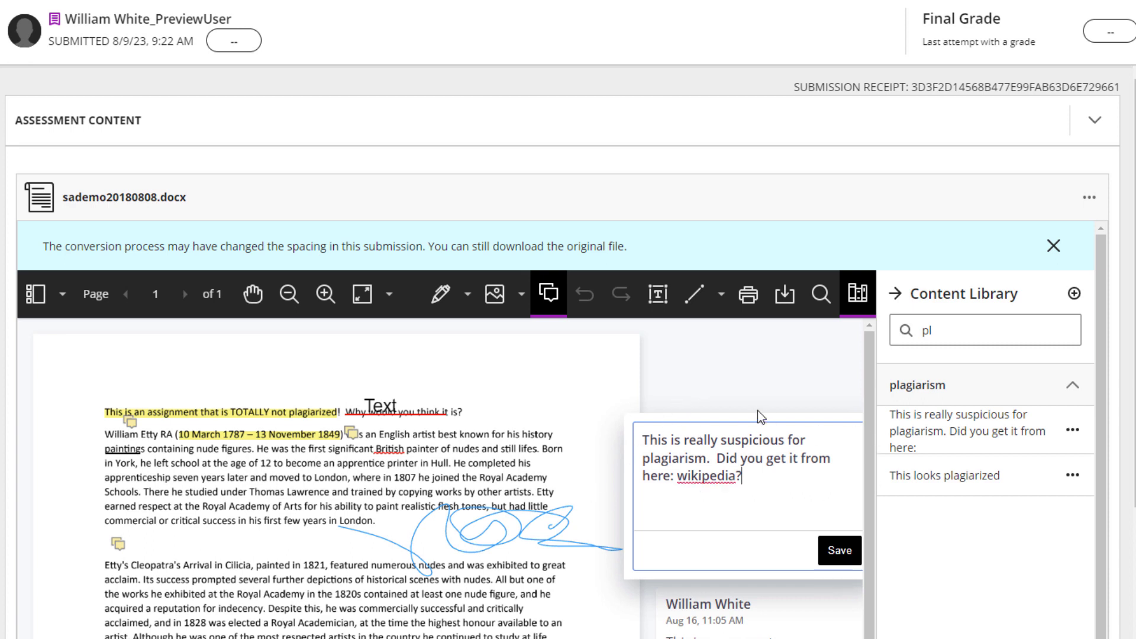
left_click(833, 557)
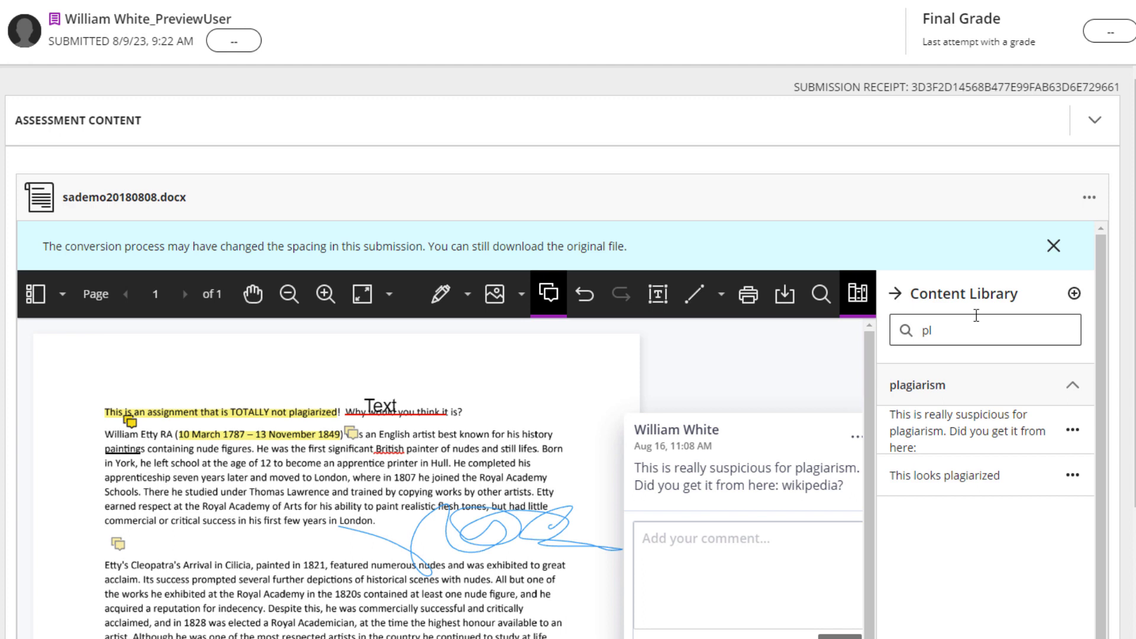
left_click(894, 295)
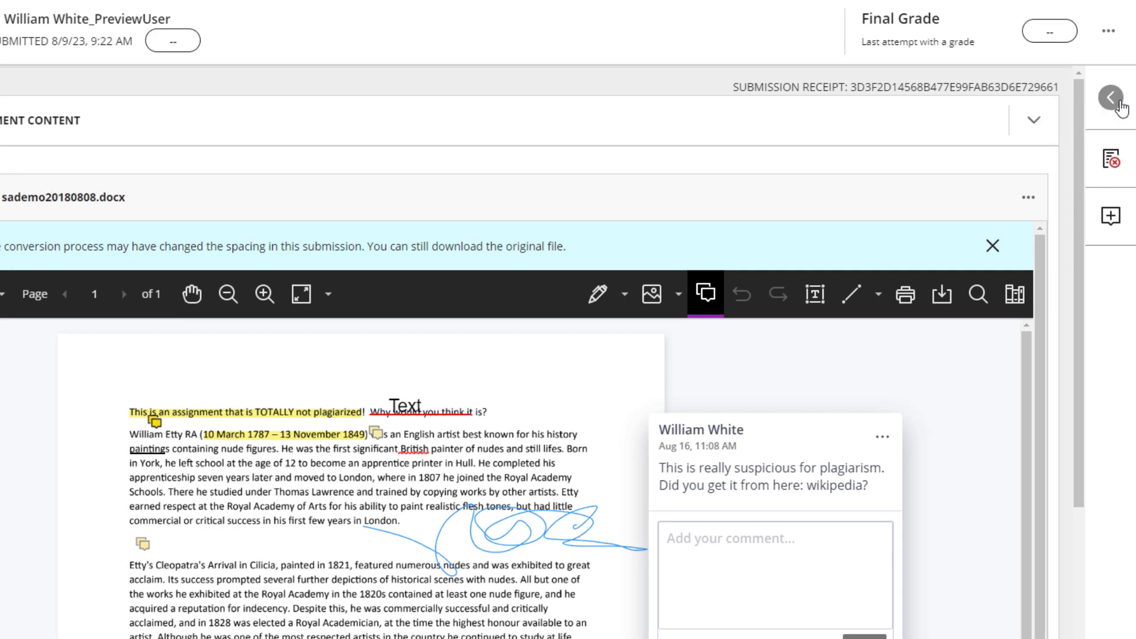
- Add the overall feedback "This is overall feedback" to the submission, check which content types can be inserted, and save the feedback
left_click(1111, 98)
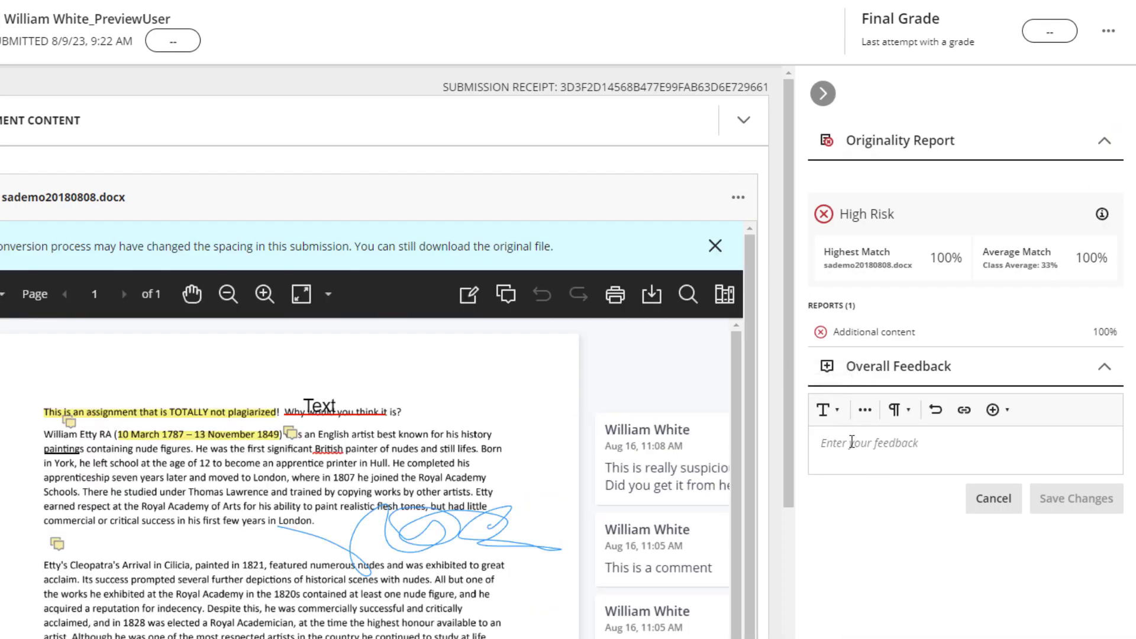
left_click(852, 462)
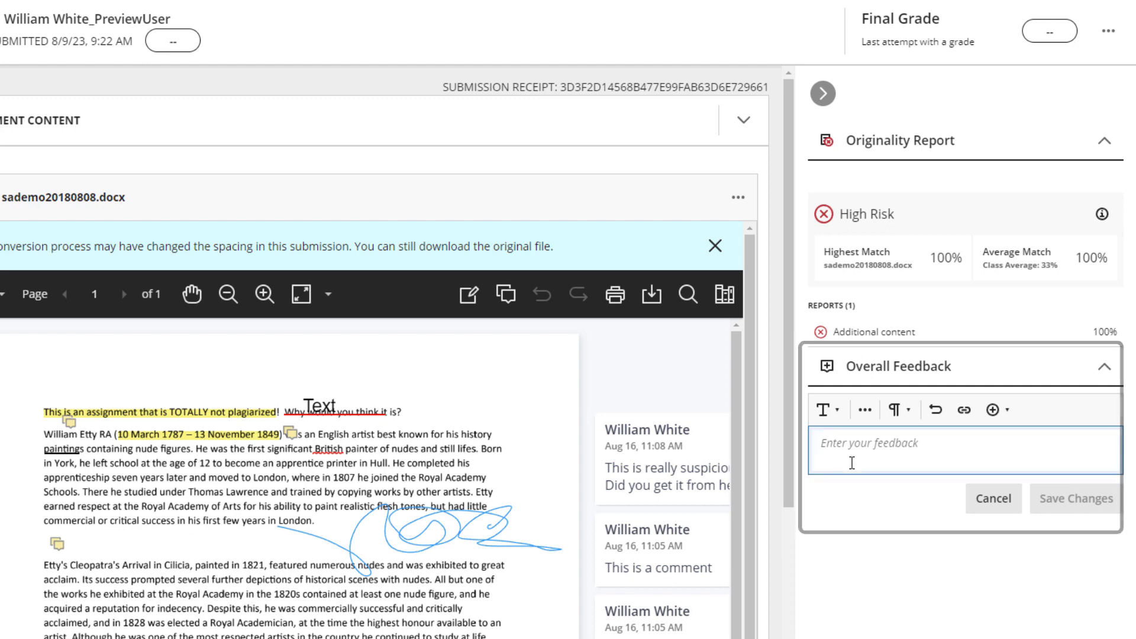
type("This is overall feedback")
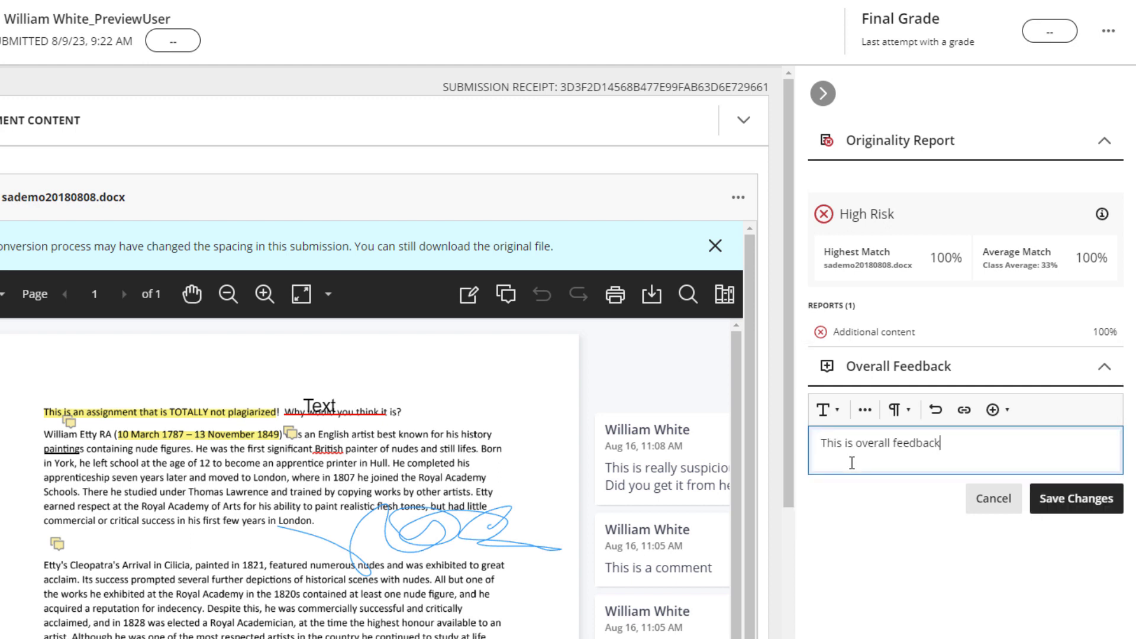
left_click(997, 427)
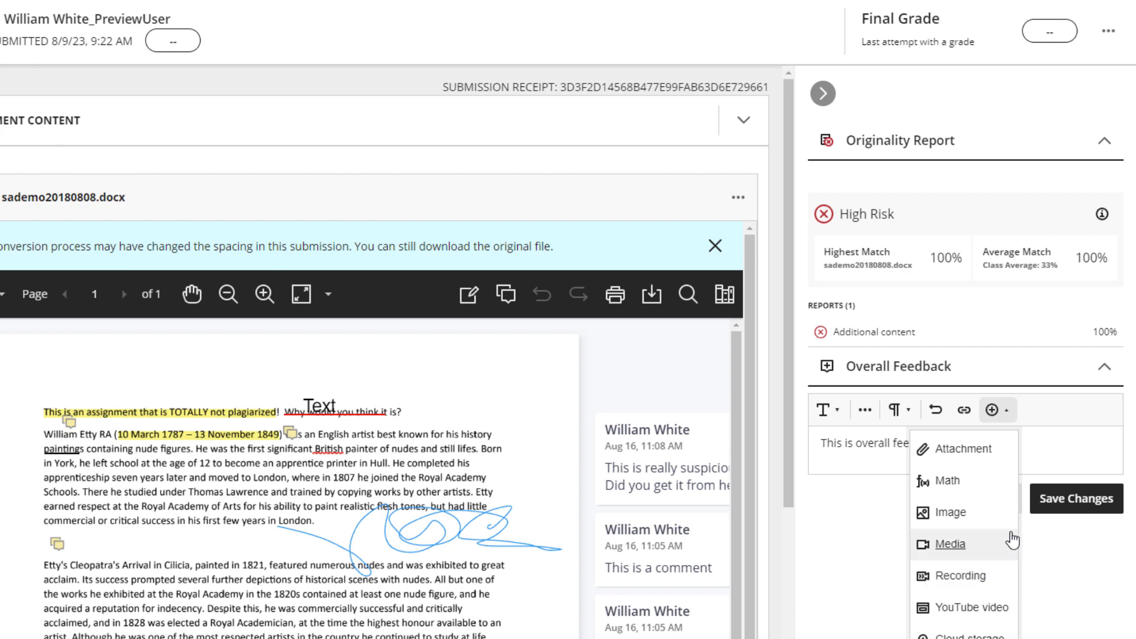
left_click(1067, 455)
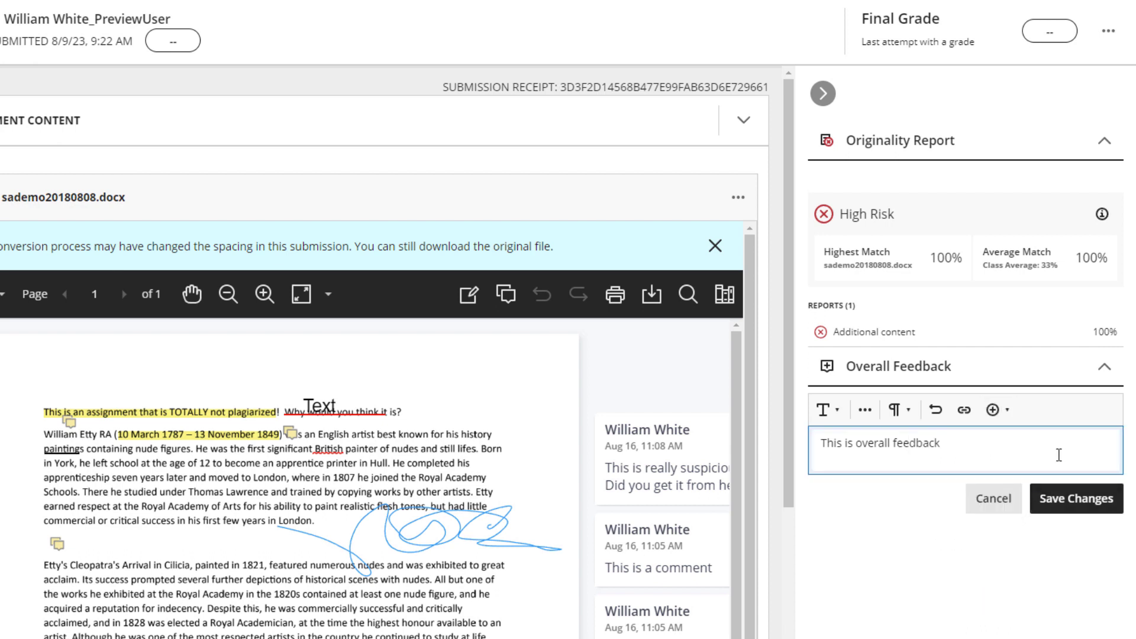
left_click(1092, 500)
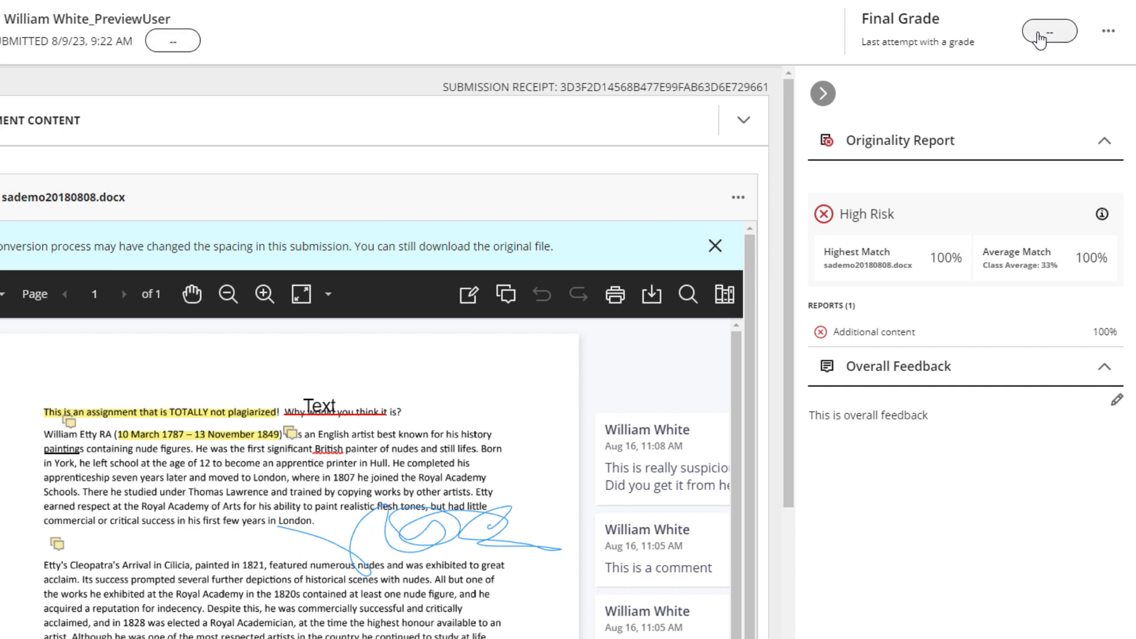
- Grade the submission attempt 89 out of 100
left_click(177, 53)
type("89")
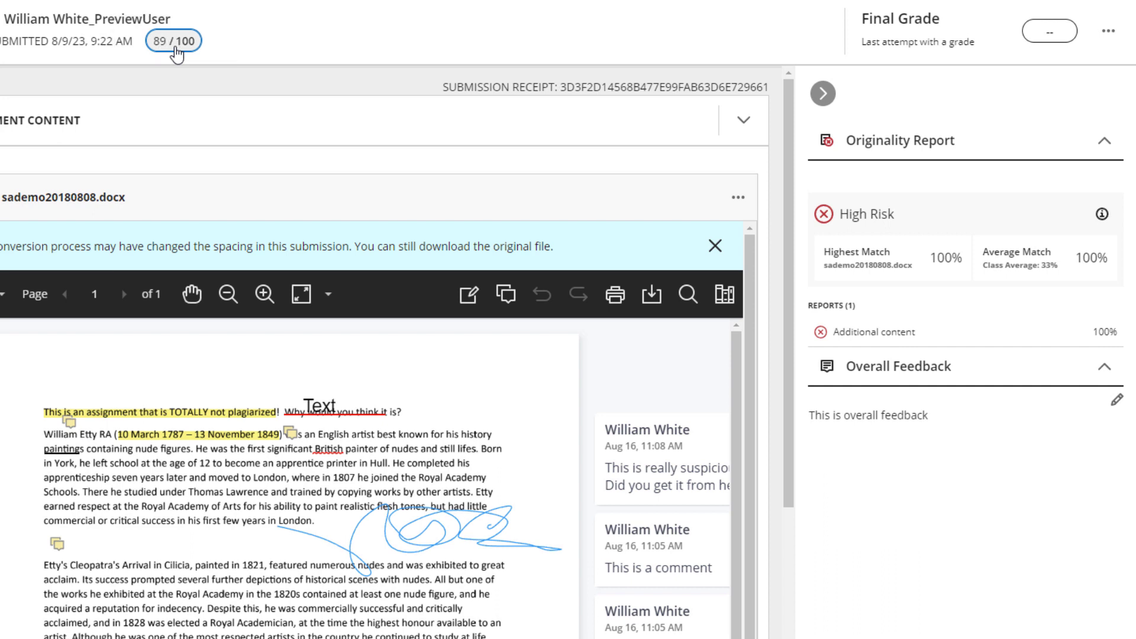
left_click(311, 83)
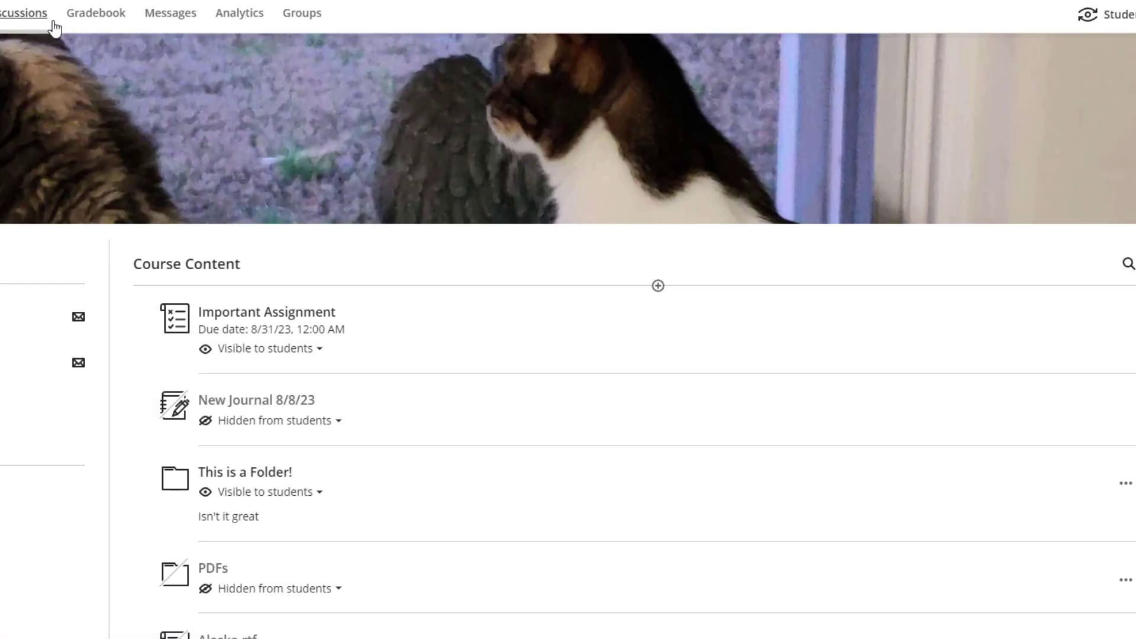
- Open the course gradebook and review the list of graded items for grades waiting to be posted
left_click(70, 22)
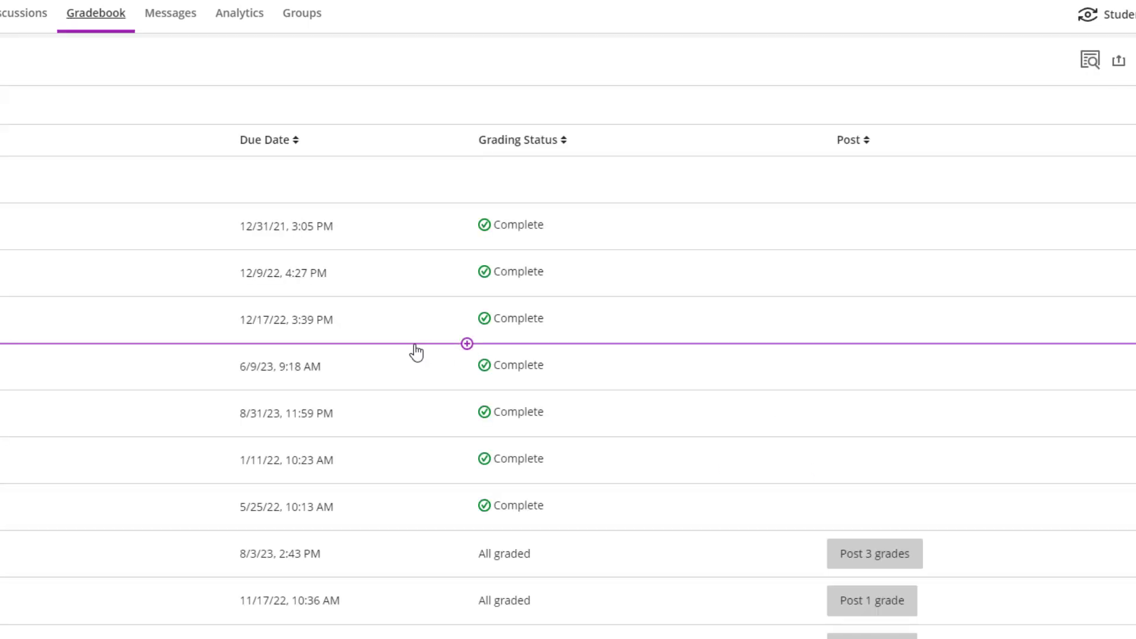
scroll(682, 335, "down", 1)
scroll(681, 335, "down", 3)
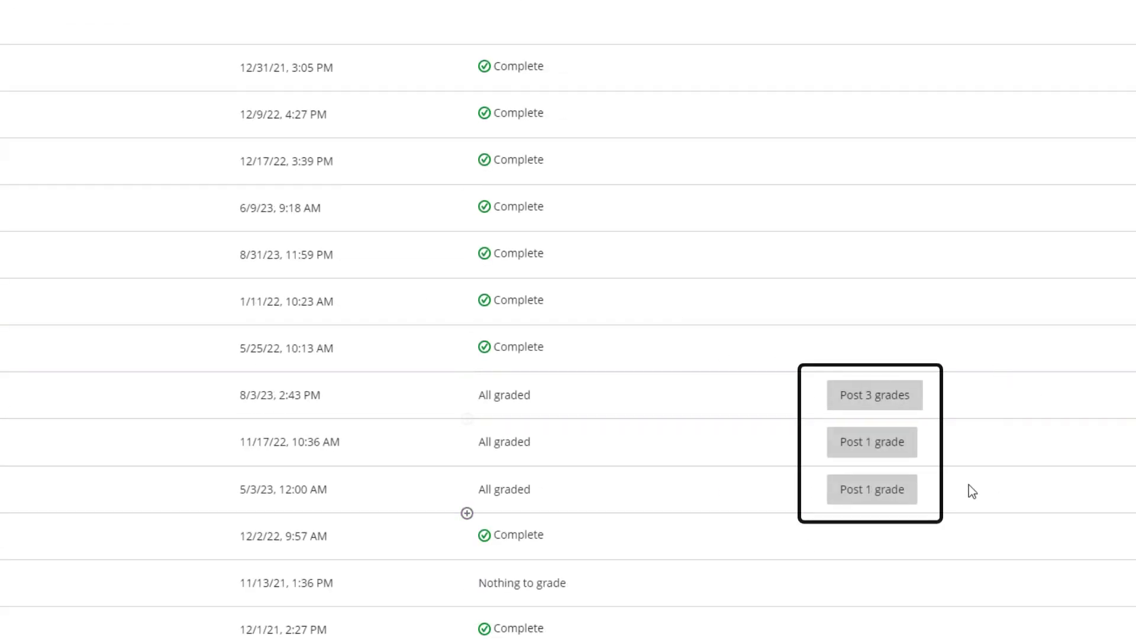
scroll(66, 197, "up", 3)
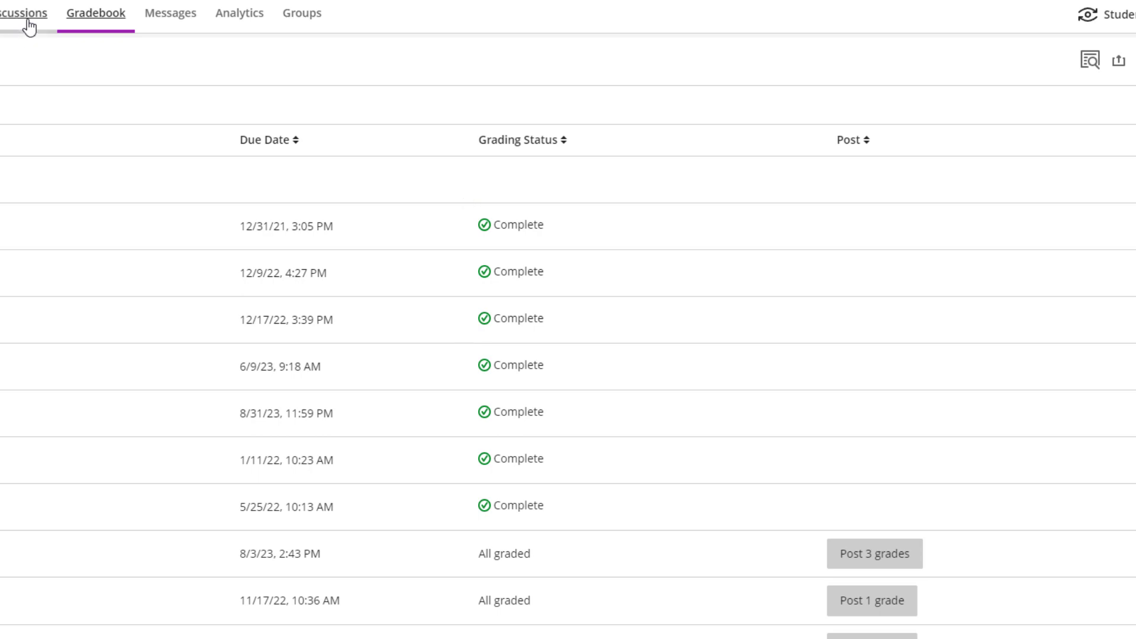
- Switch the gradebook to the grid view and show the posting options for the grade of 8 under Important Assignment
left_click(1, 62)
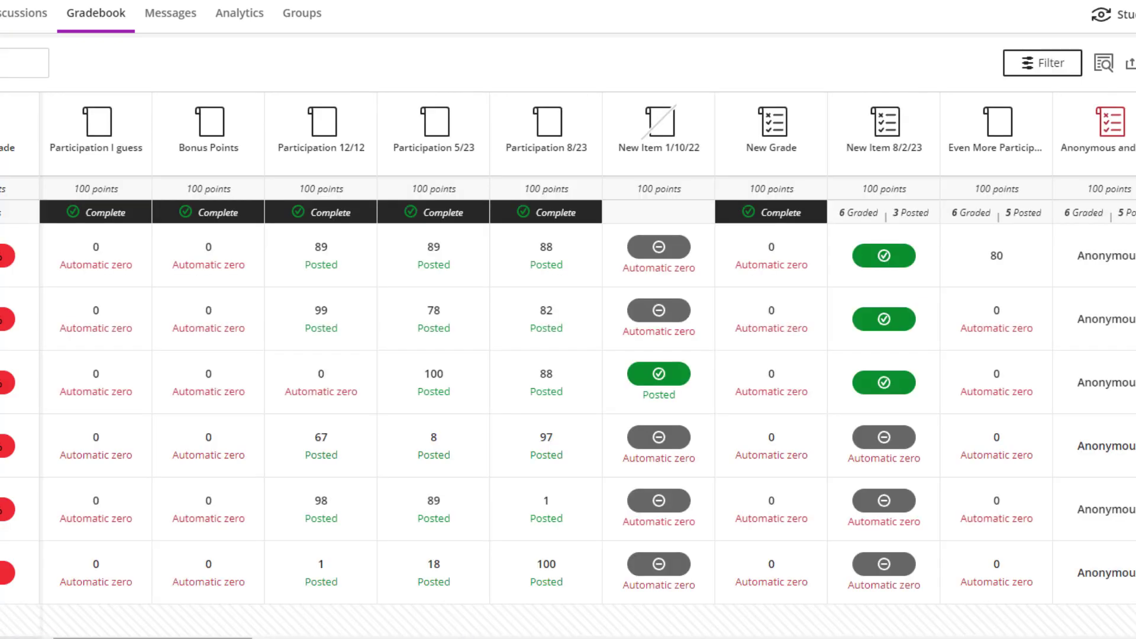
scroll(587, 366, "right", 2)
scroll(587, 366, "right", 15)
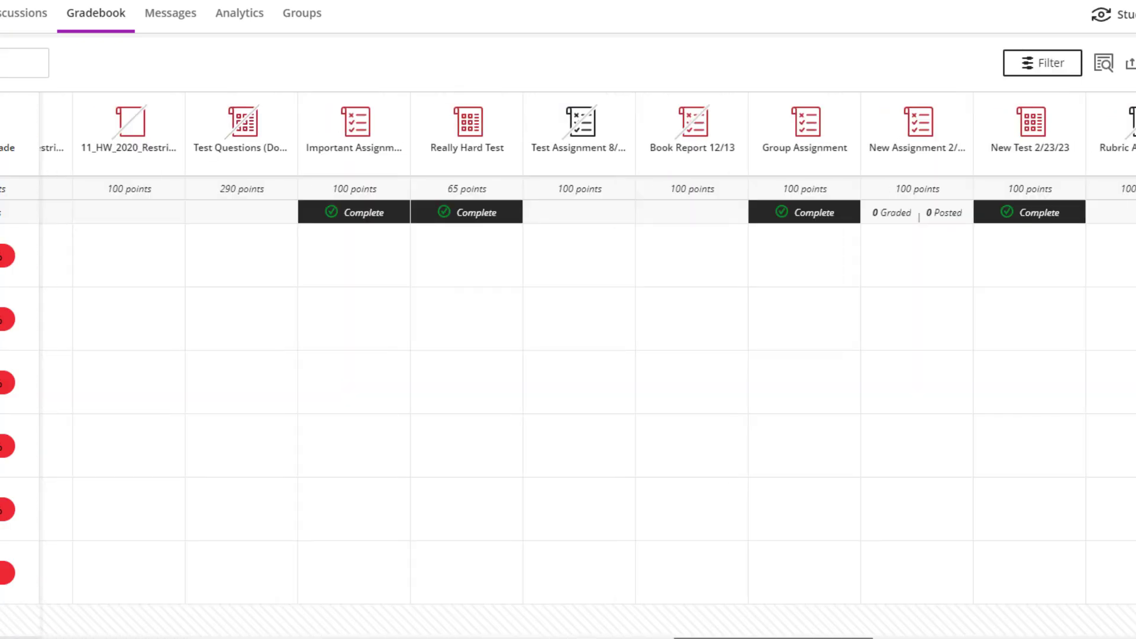
scroll(211, 67, "right", 10)
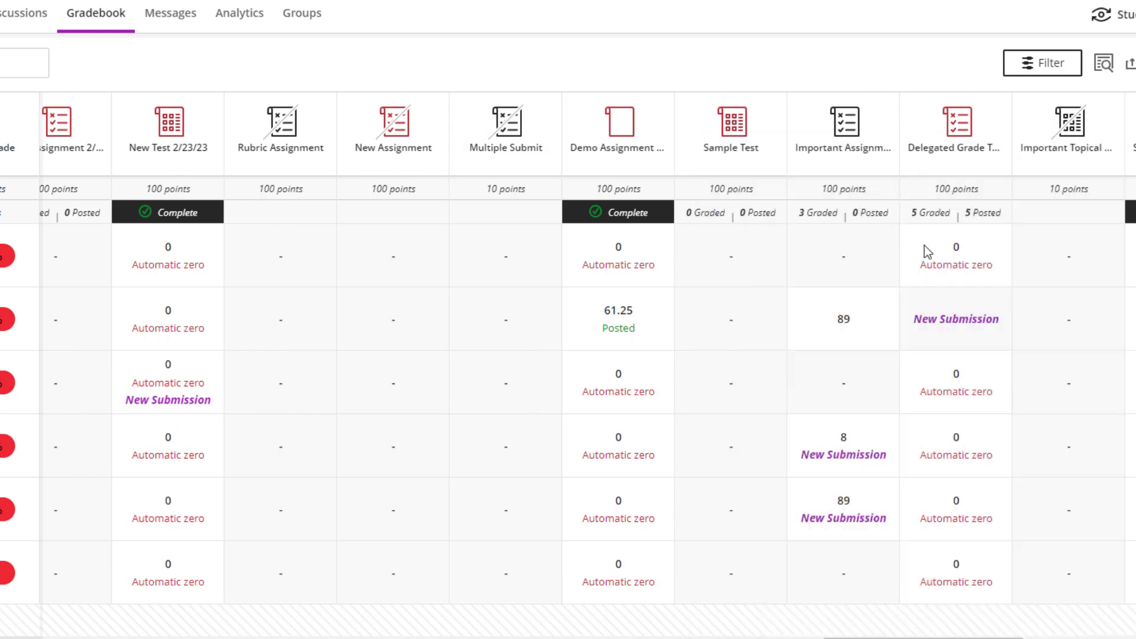
left_click(864, 453)
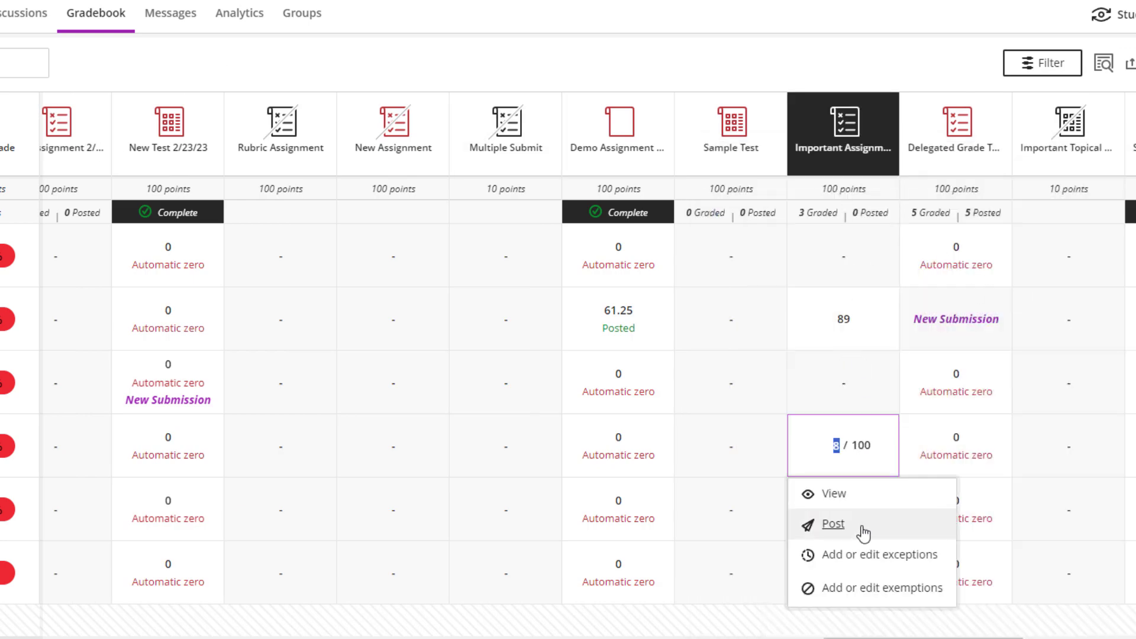
- Post all grades for the entire Important Assignment column and confirm the posting
left_click(840, 127)
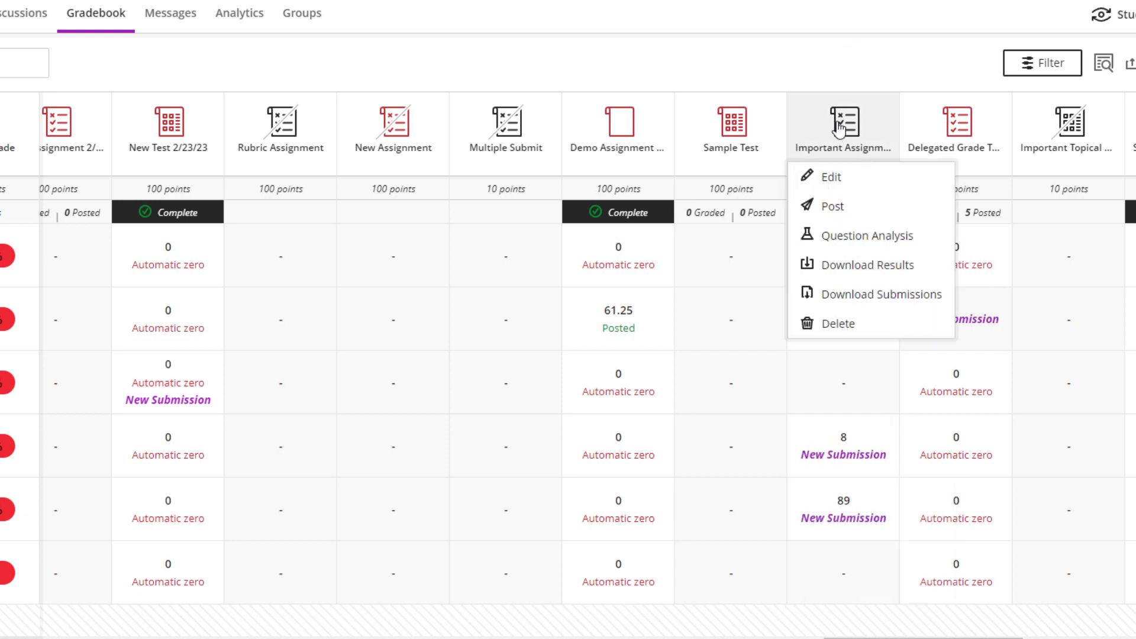
left_click(838, 219)
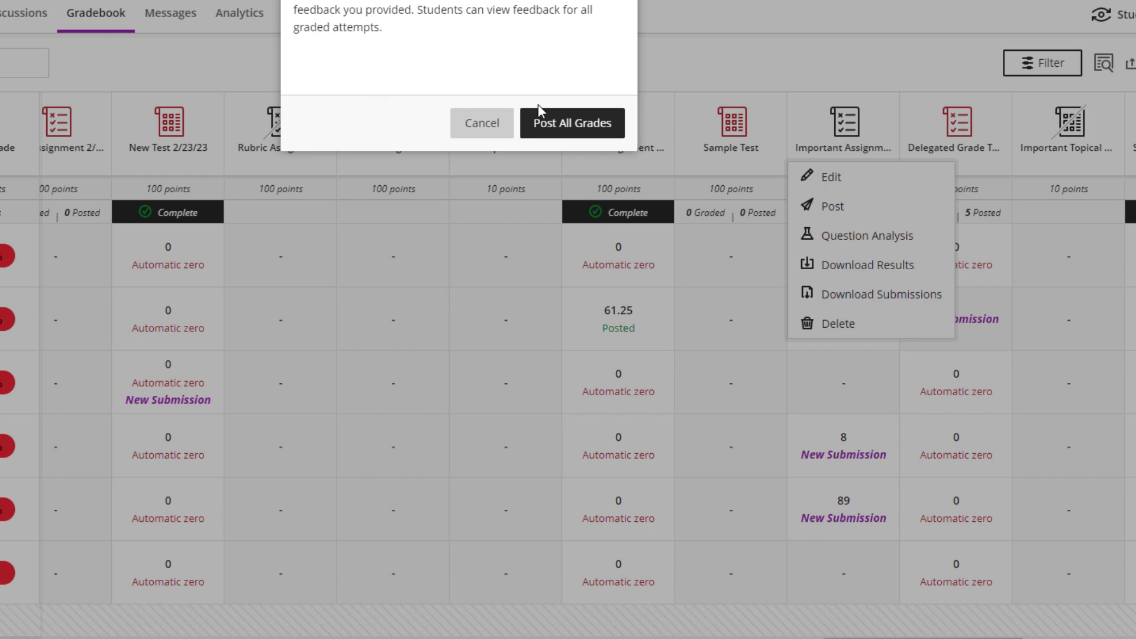
left_click(560, 124)
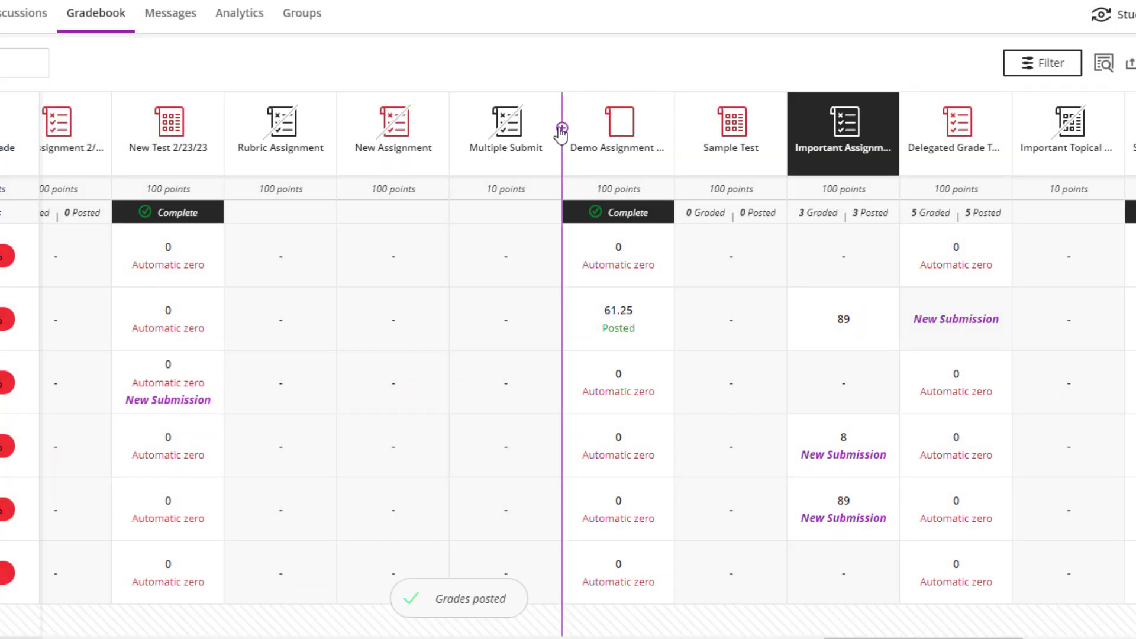